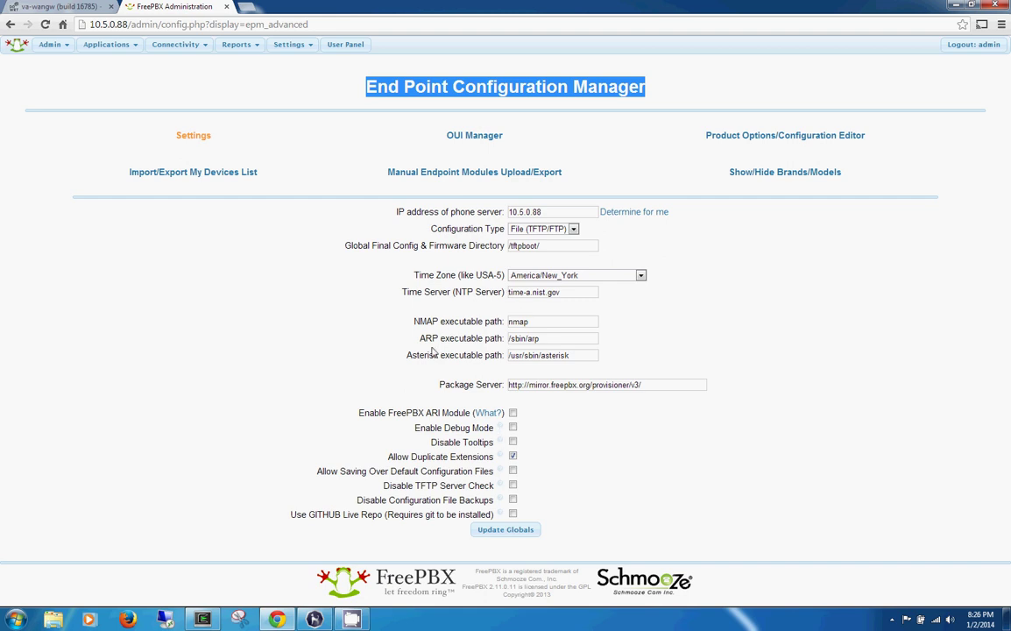
Review the phone server IP address and keep the Configuration Type at File (TFTP/FTP) in the endpoint Settings.
{"action": "left_click", "coordinate": [49, 43]}
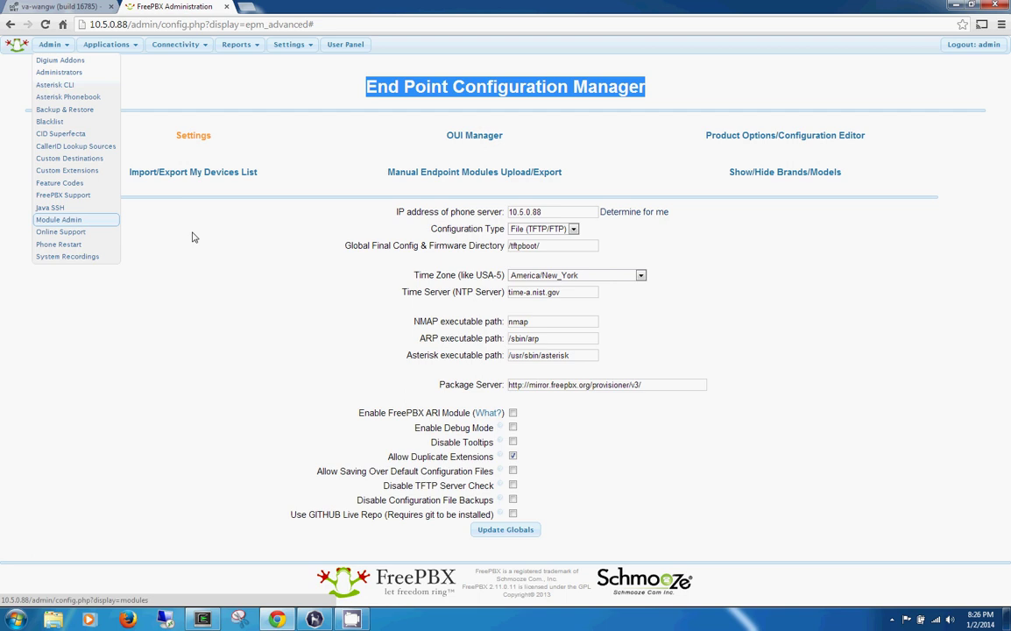
{"action": "left_click", "coordinate": [886, 348]}
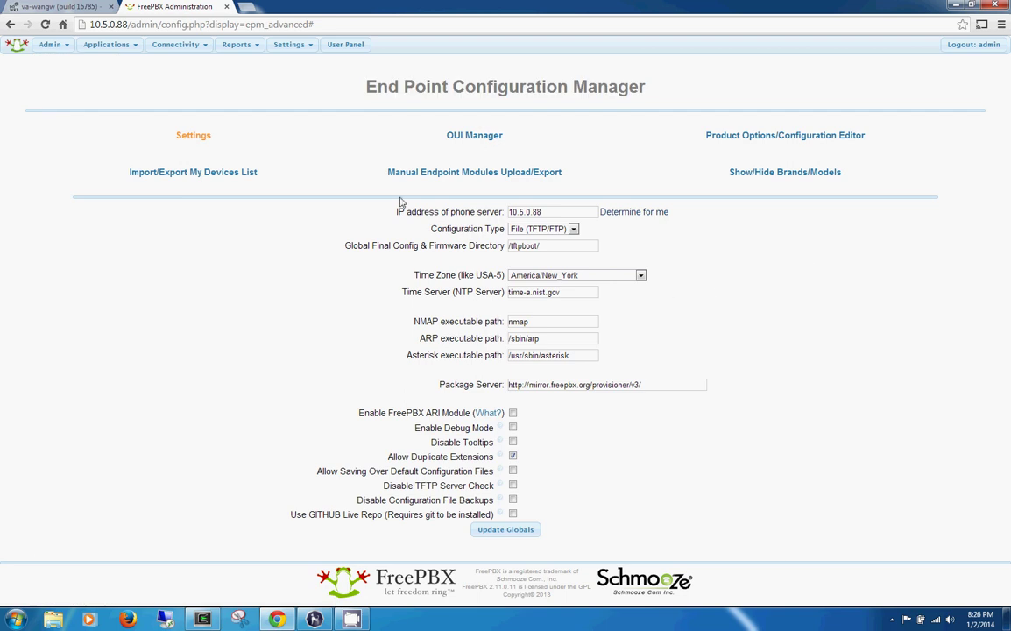
{"action": "triple_click", "coordinate": [435, 199]}
{"action": "left_click", "coordinate": [666, 201]}
{"action": "left_click_drag", "start_coordinate": [570, 209], "coordinate": [491, 213]}
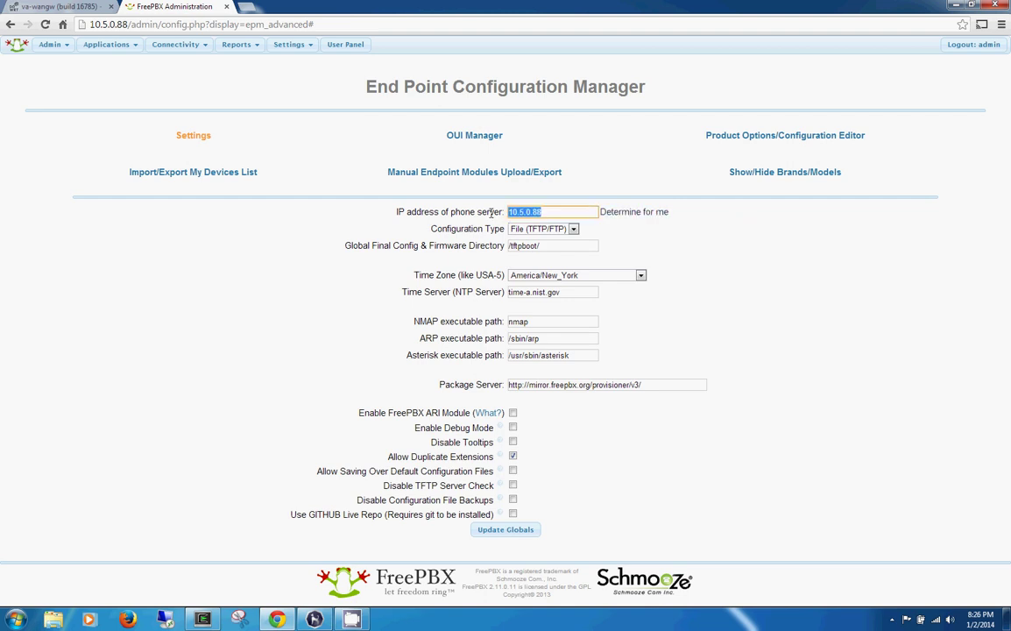
{"action": "left_click", "coordinate": [552, 212]}
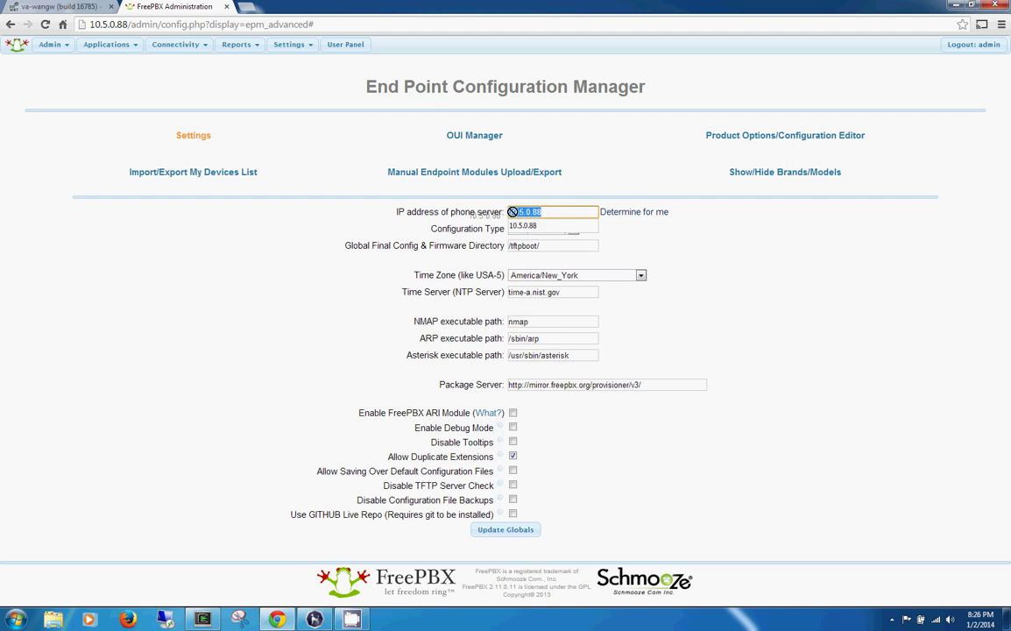
{"action": "left_click", "coordinate": [643, 231]}
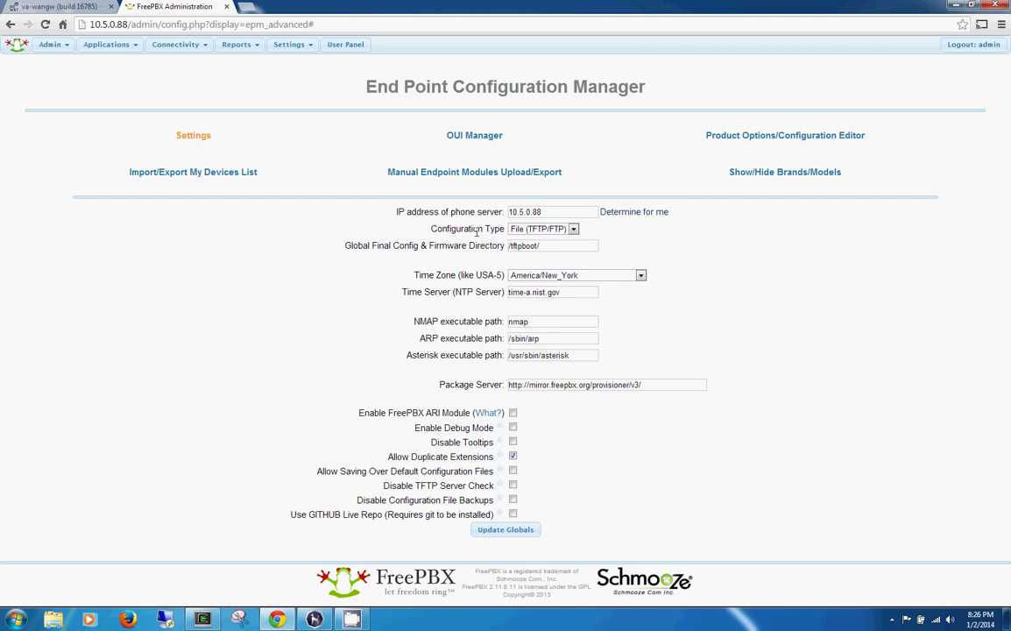
{"action": "left_click", "coordinate": [517, 229]}
{"action": "left_click", "coordinate": [526, 236]}
{"action": "left_click", "coordinate": [519, 229]}
{"action": "left_click", "coordinate": [526, 238]}
Review the firmware directory, time, executable path, package server and Allow Duplicate Extensions settings.
{"action": "left_click_drag", "start_coordinate": [356, 244], "coordinate": [506, 248]}
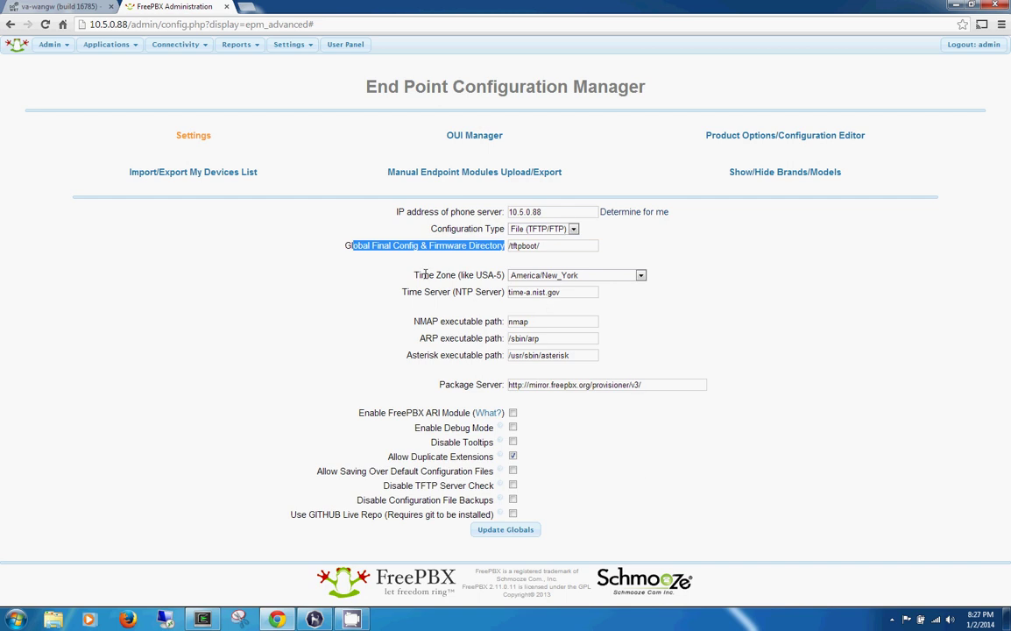
{"action": "left_click_drag", "start_coordinate": [425, 275], "coordinate": [506, 297]}
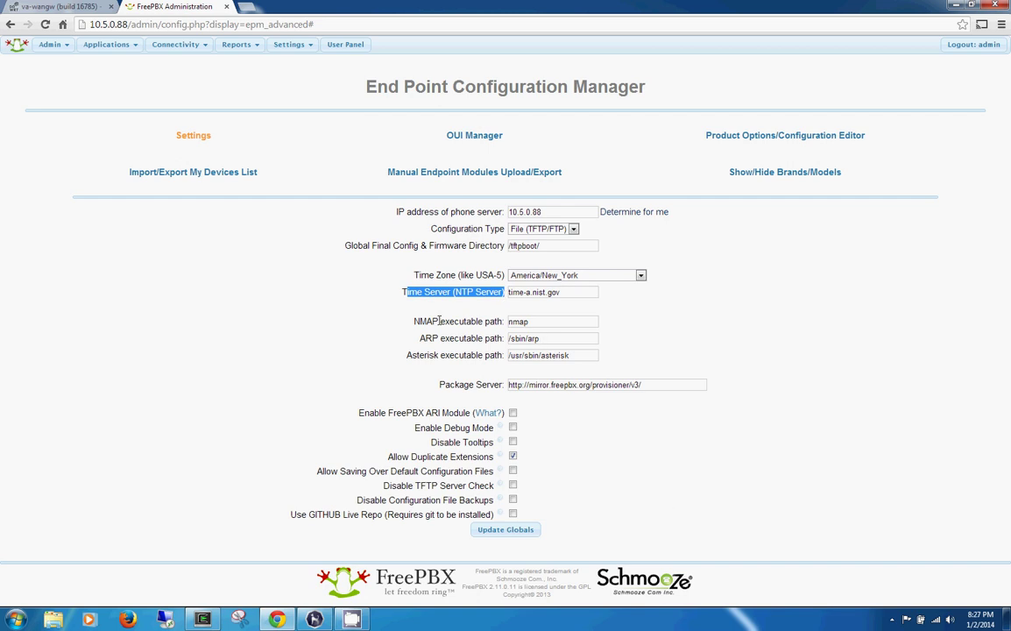
{"action": "left_click_drag", "start_coordinate": [439, 321], "coordinate": [490, 368]}
{"action": "left_click", "coordinate": [658, 453]}
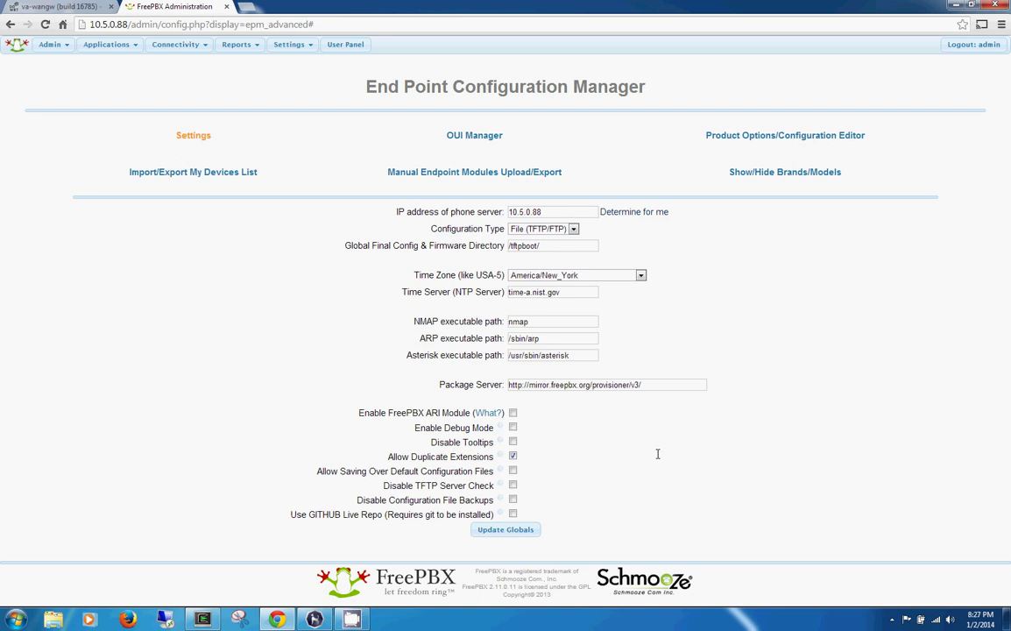
{"action": "double_click", "coordinate": [469, 385]}
{"action": "left_click", "coordinate": [605, 439]}
{"action": "left_click_drag", "start_coordinate": [393, 457], "coordinate": [495, 457]}
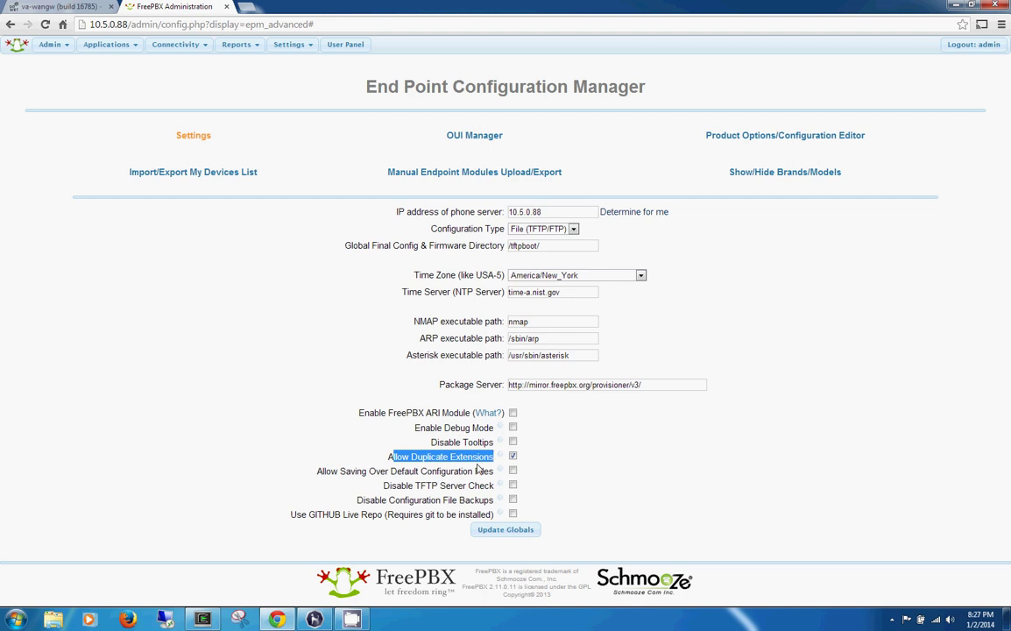
{"action": "left_click", "coordinate": [617, 457]}
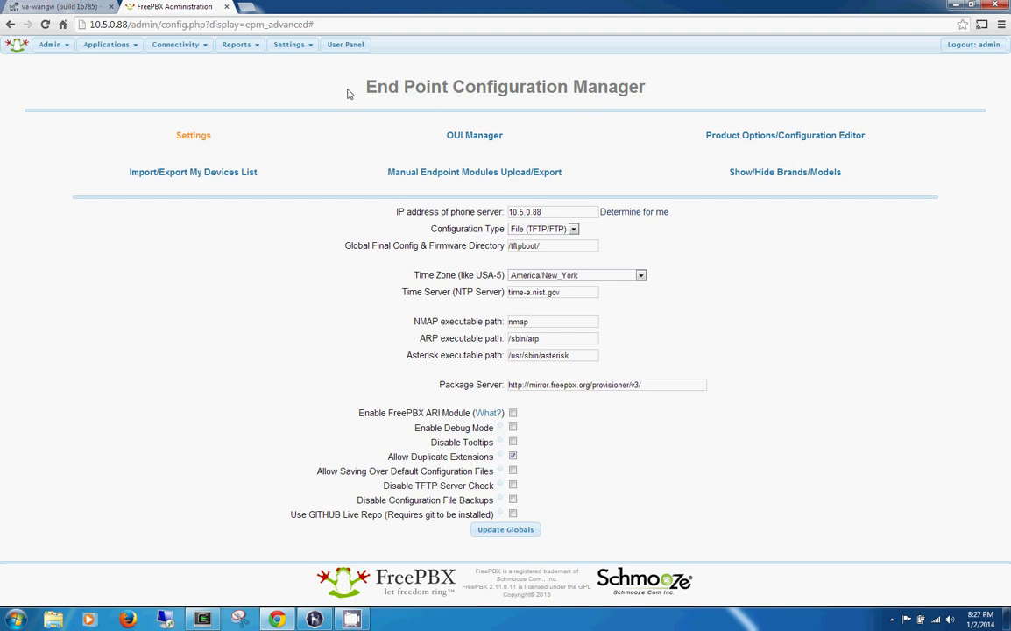
Open the OSS Endpoint Configuration page and uninstall the Digium package.
{"action": "left_click", "coordinate": [175, 43]}
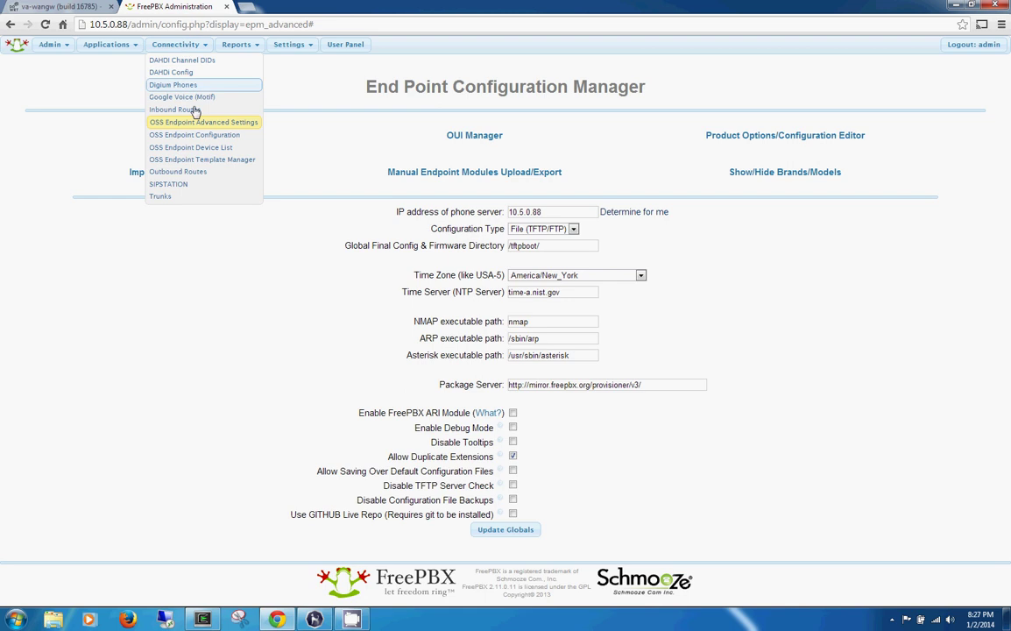
{"action": "left_click", "coordinate": [255, 143]}
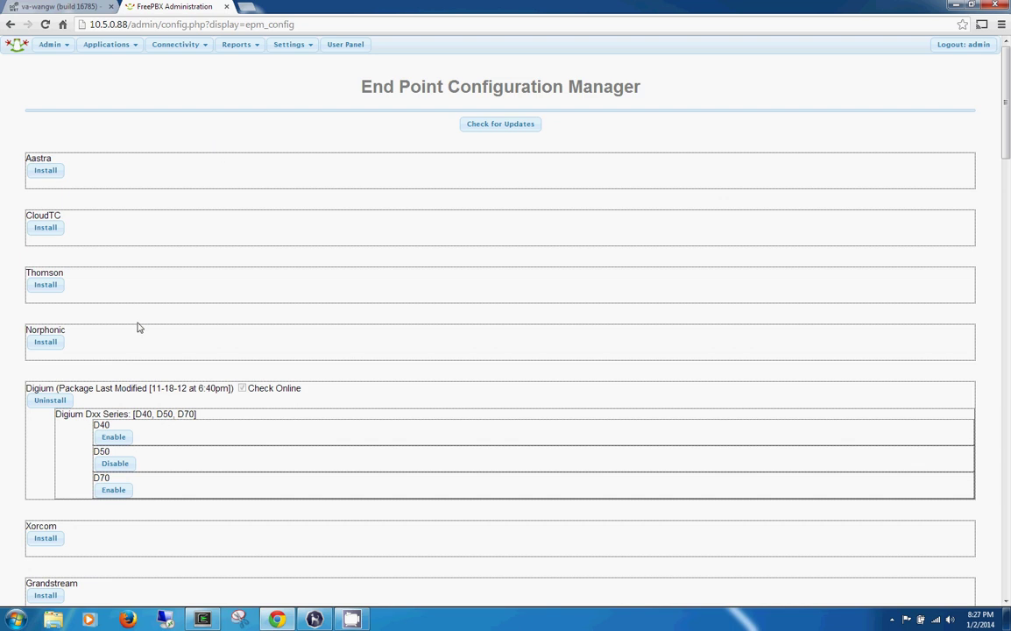
{"action": "scroll", "coordinate": [137, 327], "scroll_direction": "down", "scroll_amount": 2}
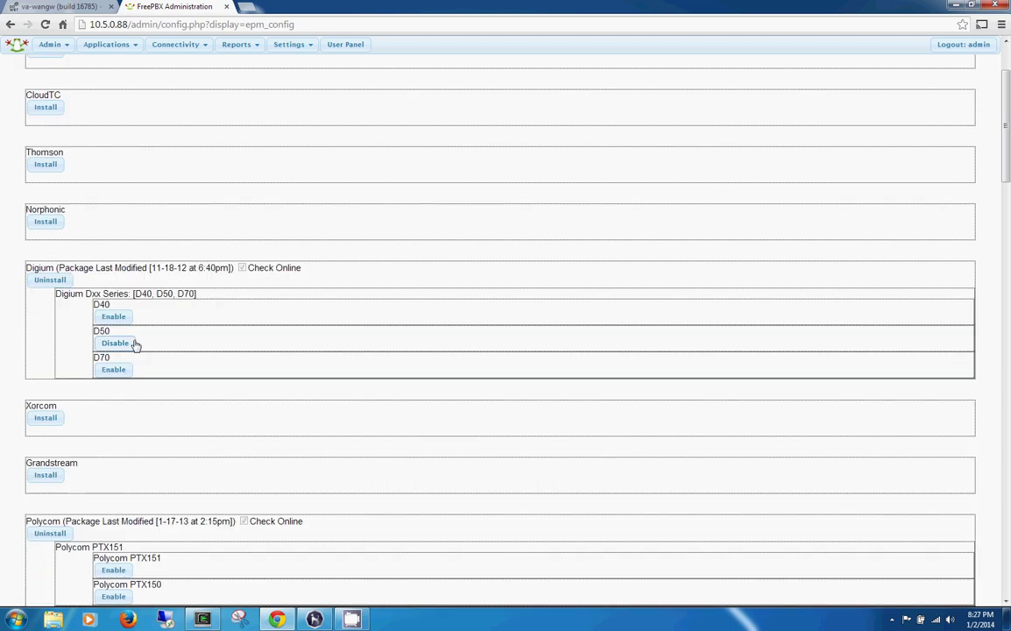
{"action": "left_click", "coordinate": [47, 281]}
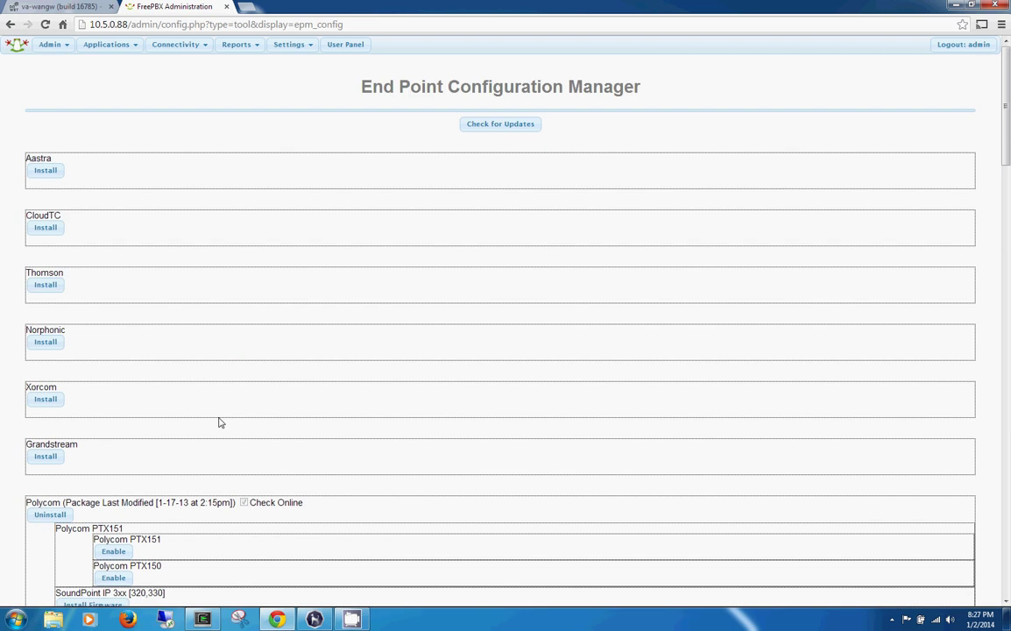
Look through the phone brands and models in the endpoint package list, including Polycom and Cisco/Linksys.
{"action": "scroll", "coordinate": [291, 388], "scroll_direction": "down", "scroll_amount": 1}
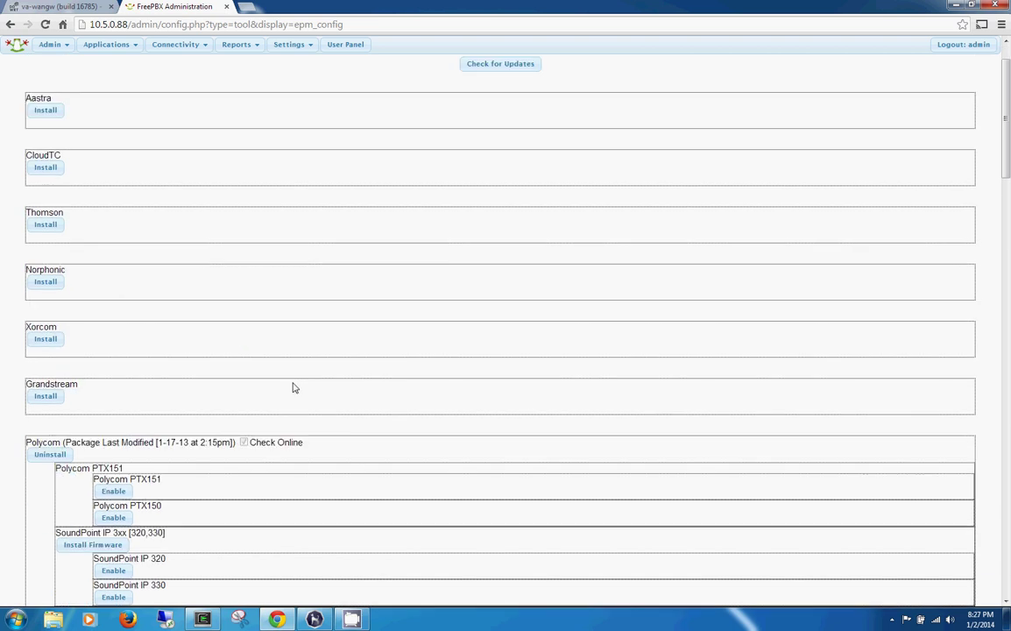
{"action": "scroll", "coordinate": [399, 371], "scroll_direction": "down", "scroll_amount": 4}
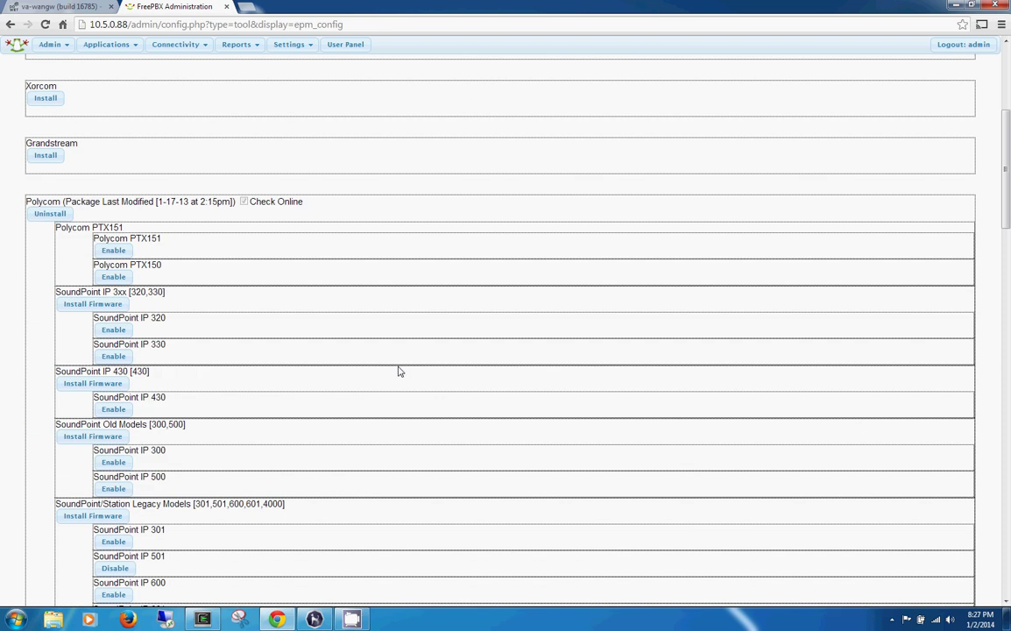
{"action": "scroll", "coordinate": [398, 372], "scroll_direction": "down", "scroll_amount": 15}
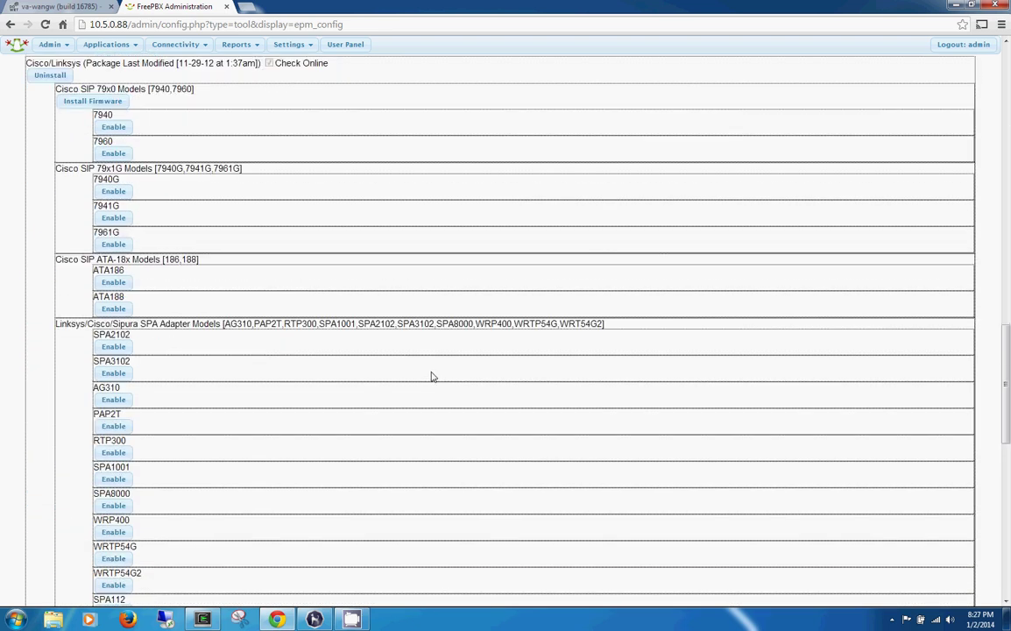
{"action": "scroll", "coordinate": [422, 388], "scroll_direction": "down", "scroll_amount": 12}
{"action": "scroll", "coordinate": [409, 354], "scroll_direction": "up", "scroll_amount": 18}
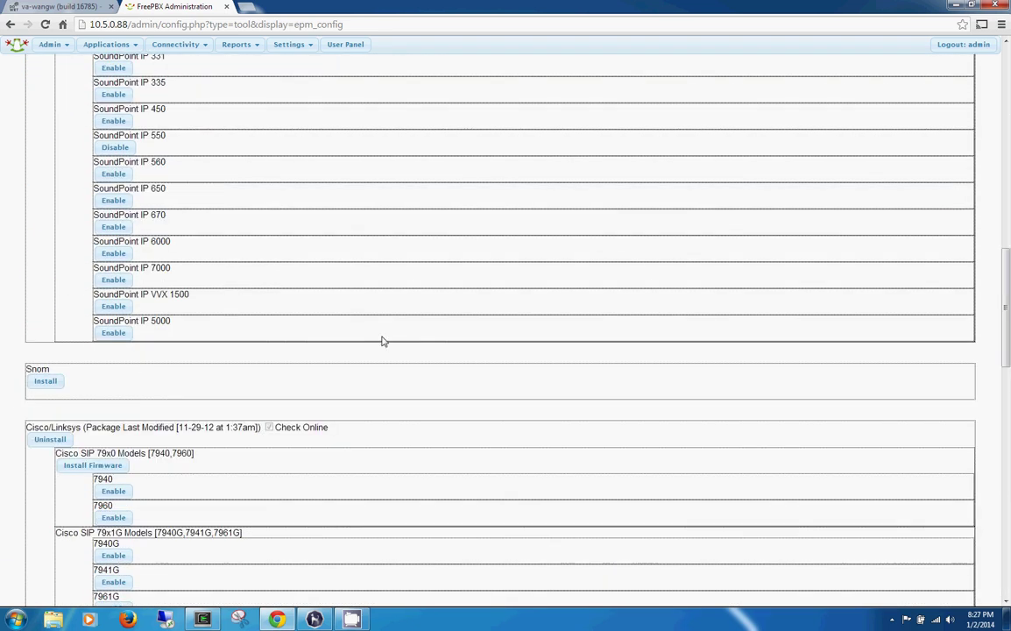
{"action": "key", "text": "Home"}
Reload the OSS Endpoint Configuration page and check for phone package updates.
{"action": "key", "text": "F5"}
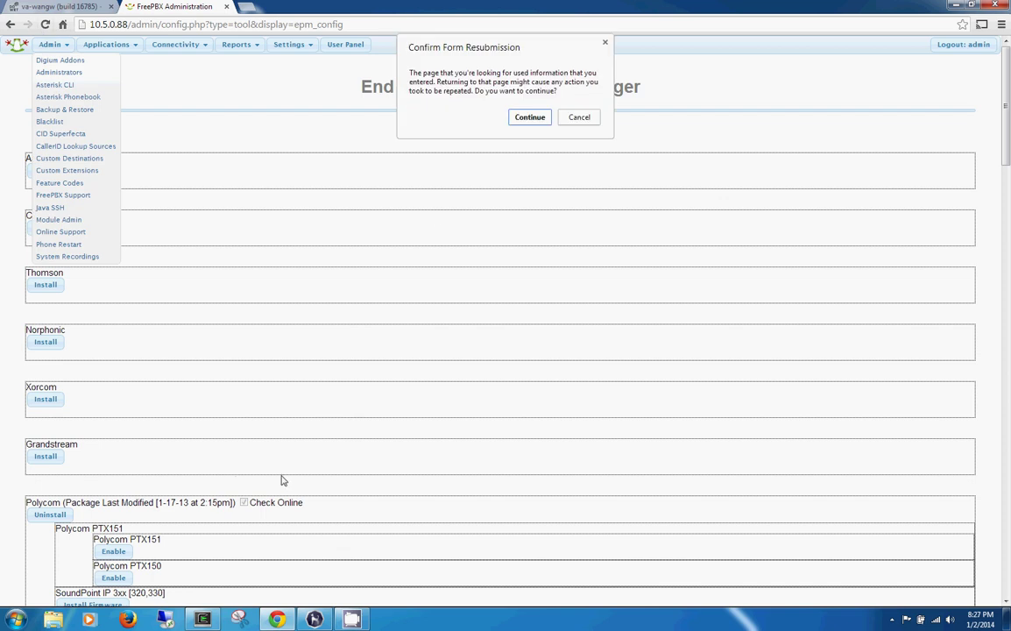
{"action": "left_click", "coordinate": [530, 117]}
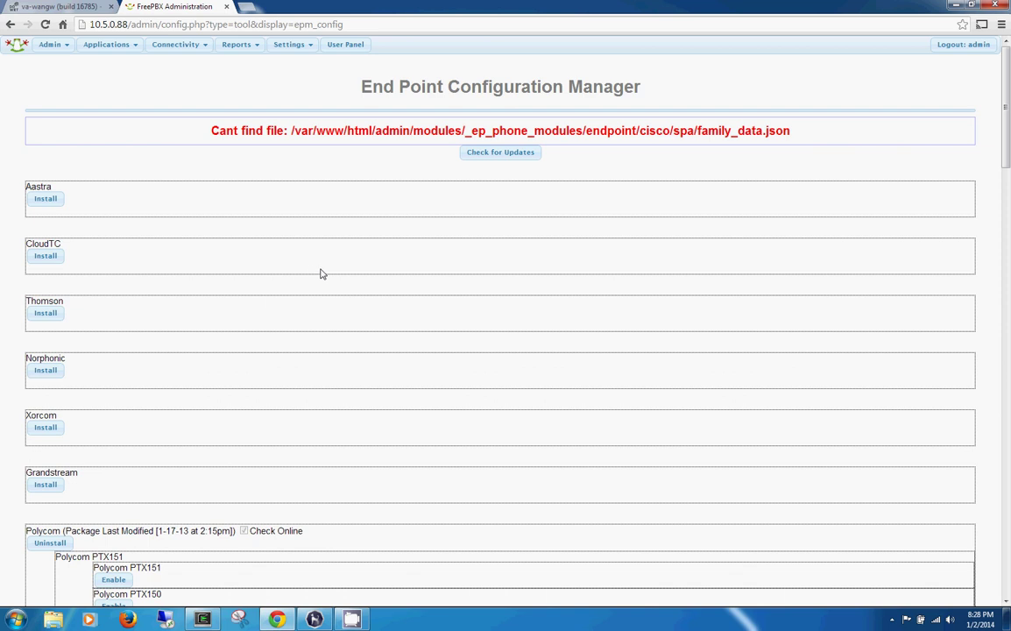
{"action": "mouse_move", "coordinate": [179, 44]}
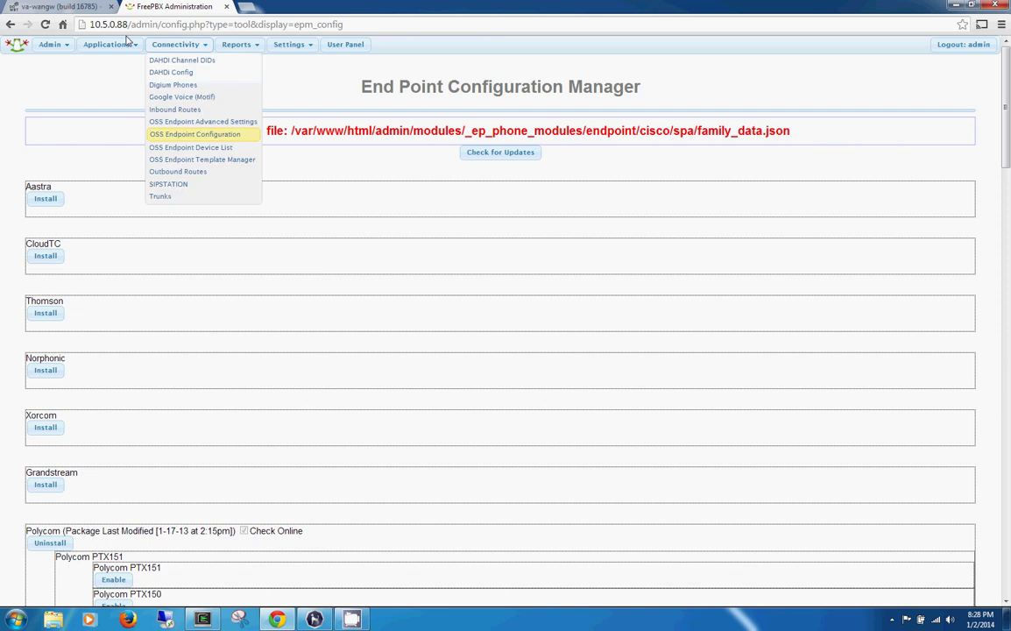
{"action": "left_click", "coordinate": [210, 133]}
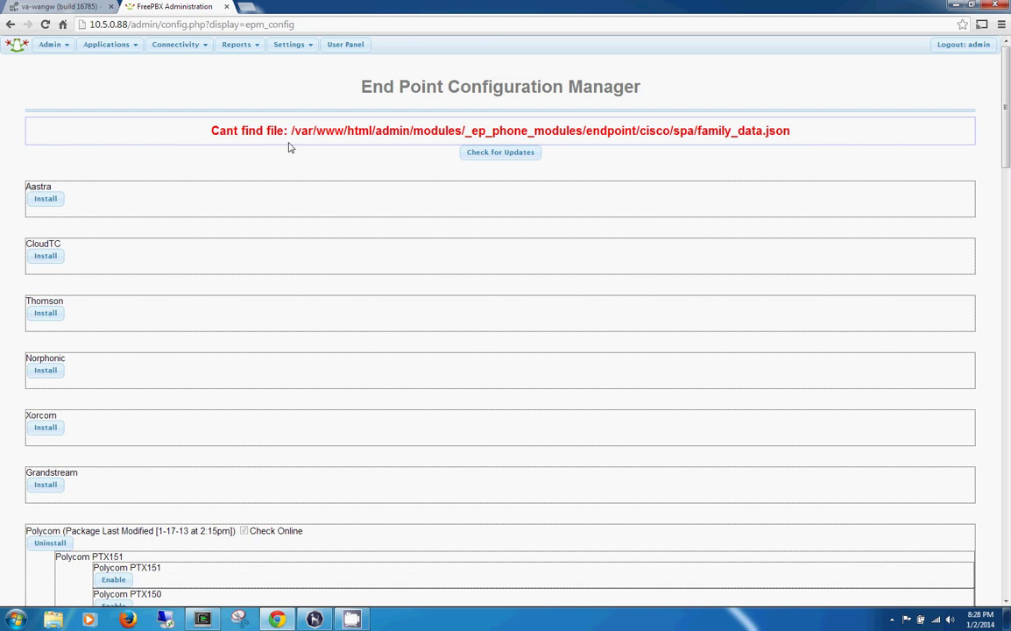
{"action": "left_click", "coordinate": [526, 154]}
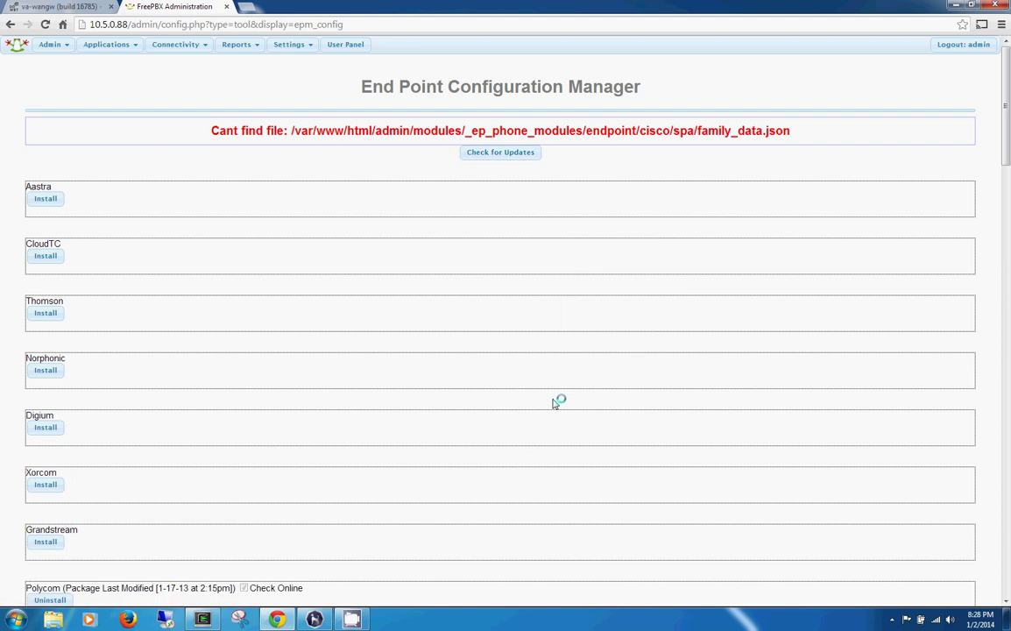
Install the Digium package from the OSS Endpoint Configuration page and reopen that page.
{"action": "mouse_move", "coordinate": [195, 50]}
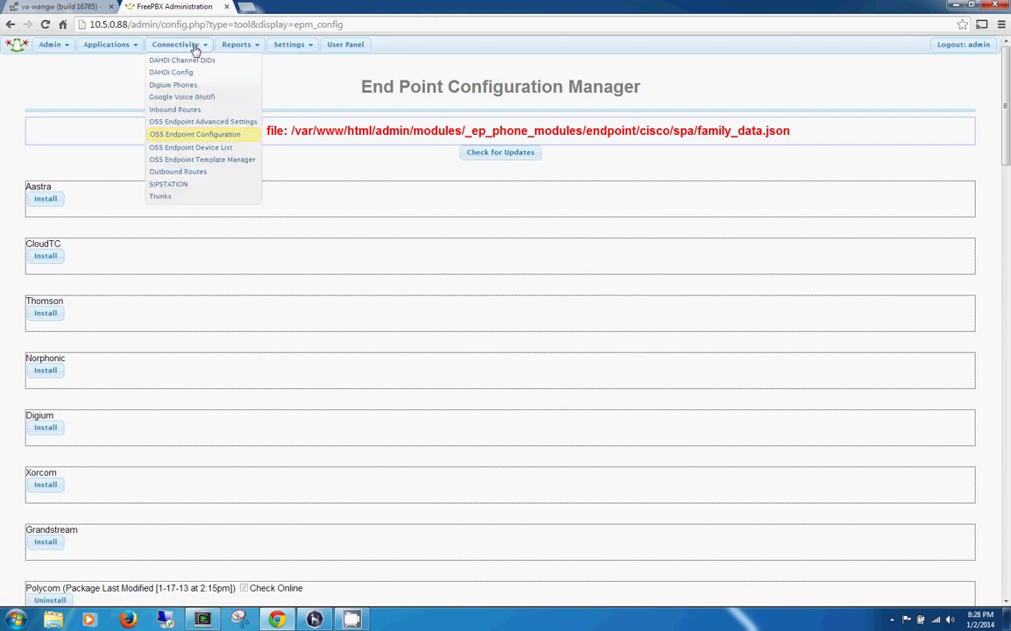
{"action": "left_click", "coordinate": [217, 135]}
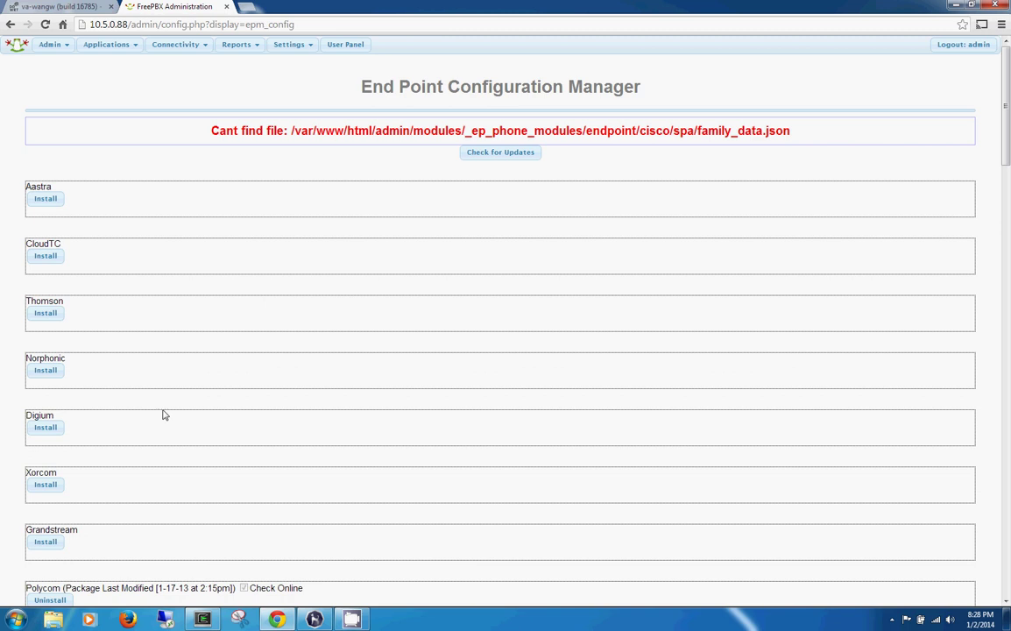
{"action": "left_click", "coordinate": [45, 428]}
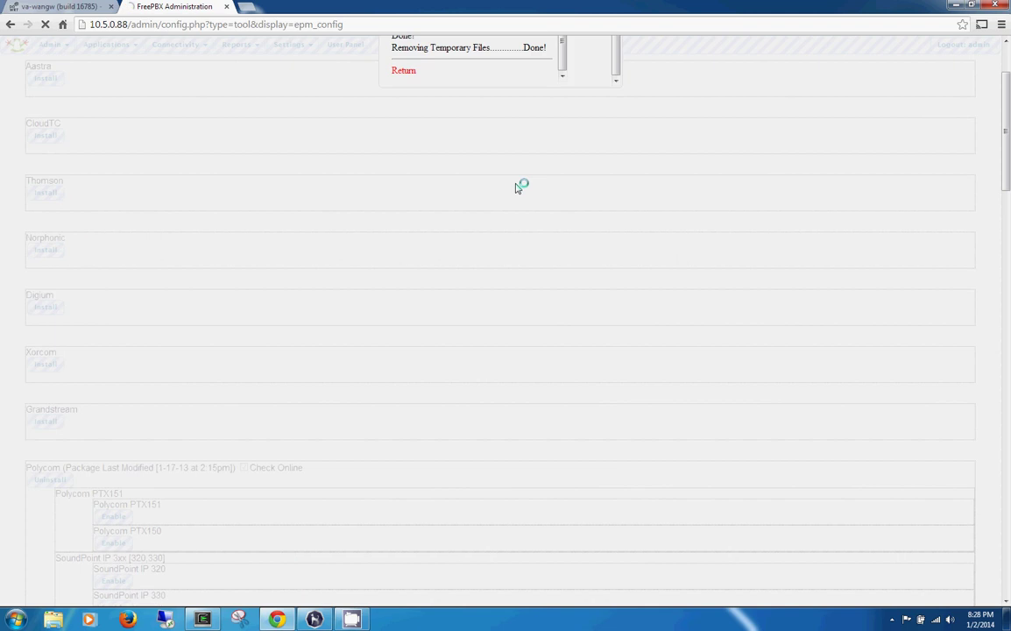
{"action": "left_click", "coordinate": [191, 44]}
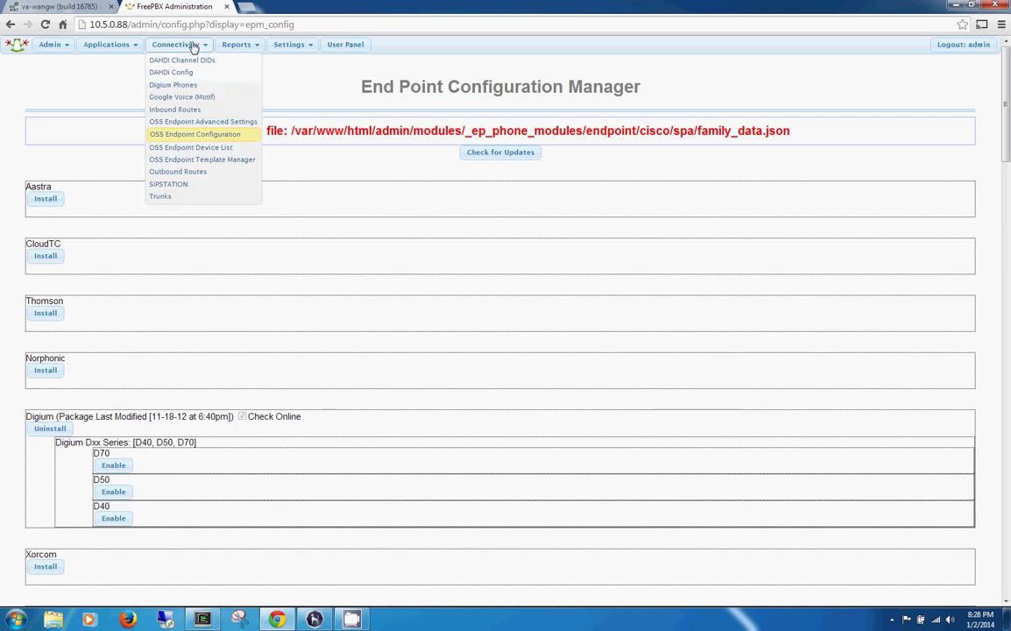
{"action": "left_click", "coordinate": [200, 135]}
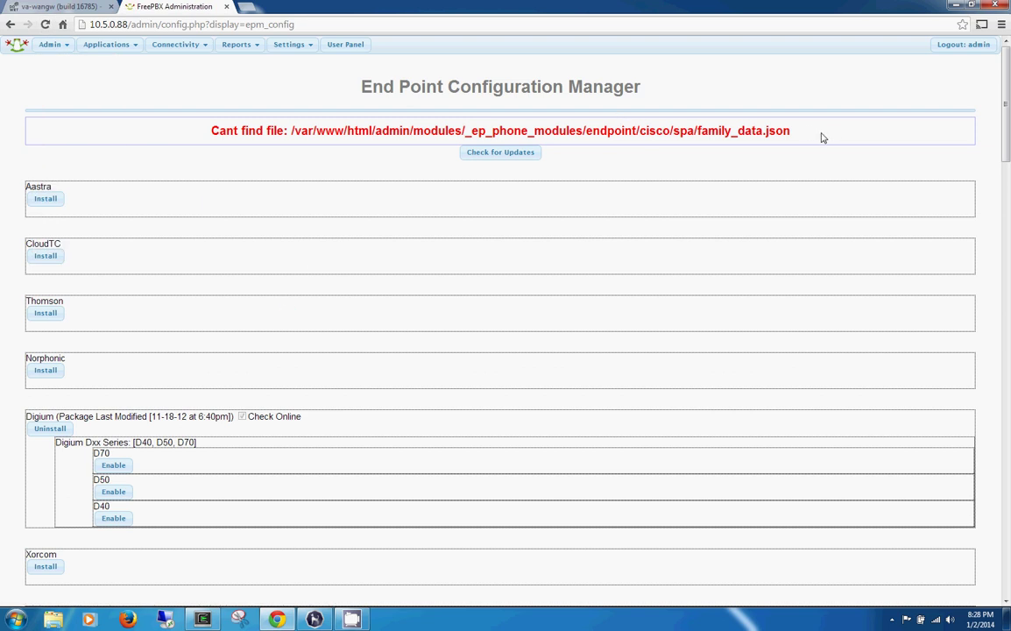
Copy the error "Cant find file: /var/www/html/admin/modules/_ep_phone_modules/endpoint/cisco/spa/family_data.json" and search Google for it in a new browser tab.
{"action": "left_click_drag", "start_coordinate": [794, 131], "coordinate": [163, 121]}
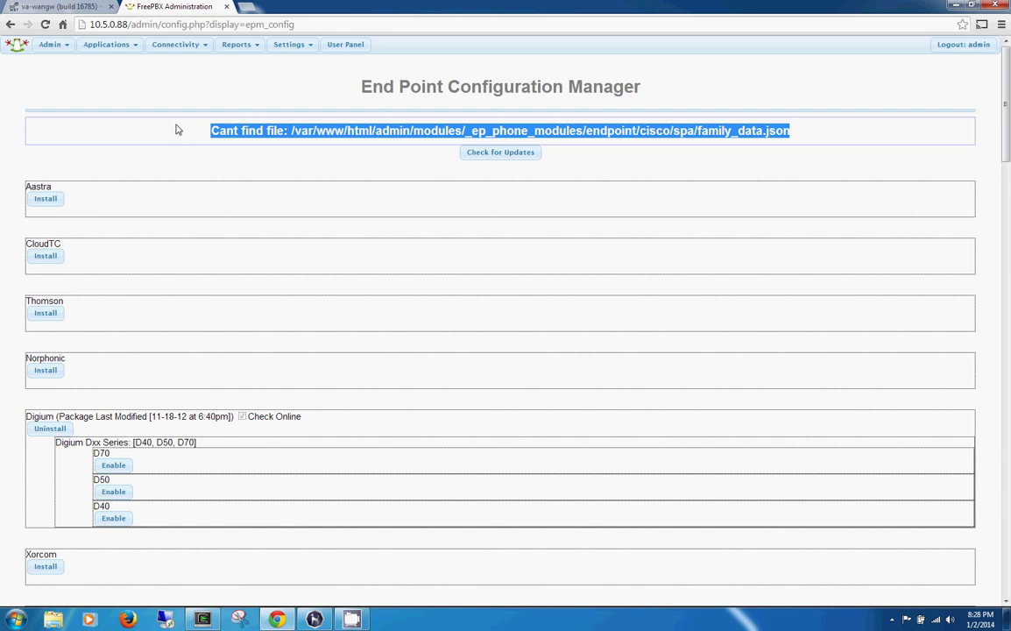
{"action": "right_click", "coordinate": [219, 128]}
{"action": "left_click", "coordinate": [254, 140]}
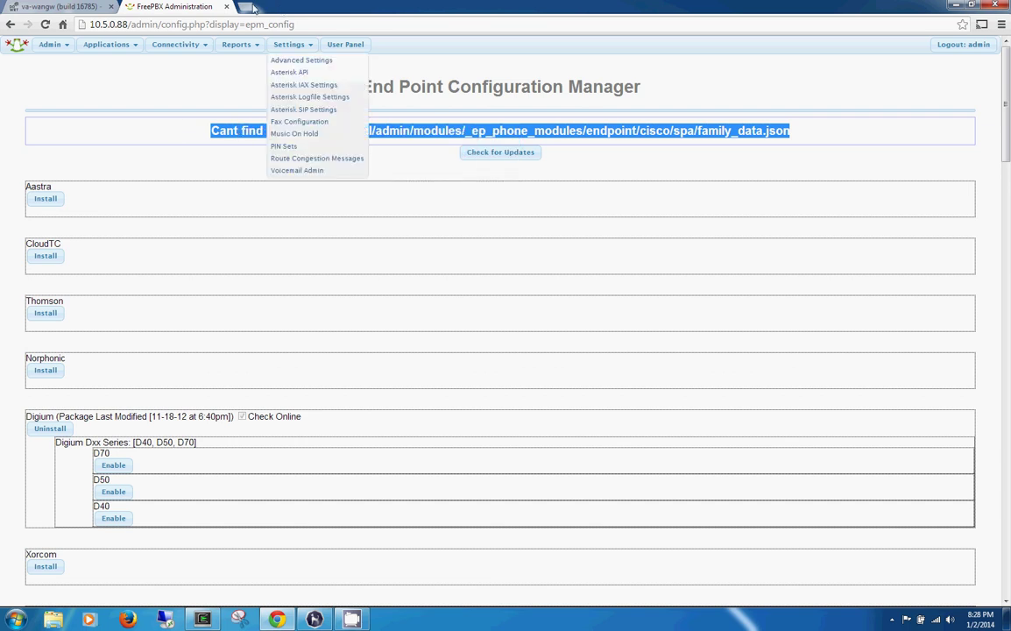
{"action": "left_click", "coordinate": [248, 7]}
{"action": "right_click", "coordinate": [300, 25]}
{"action": "left_click", "coordinate": [323, 83]}
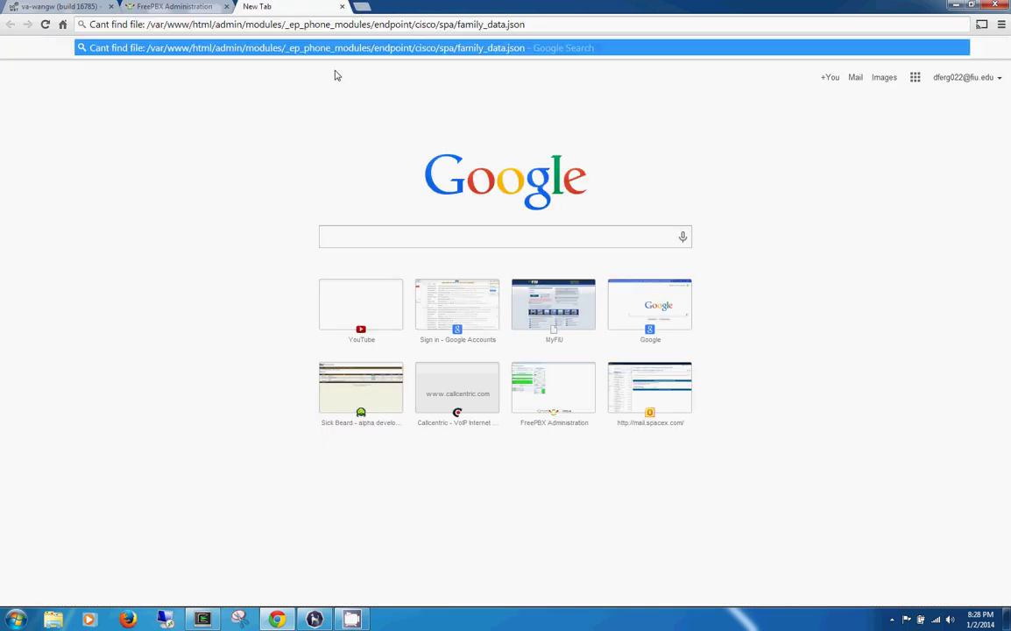
{"action": "key", "text": "Return"}
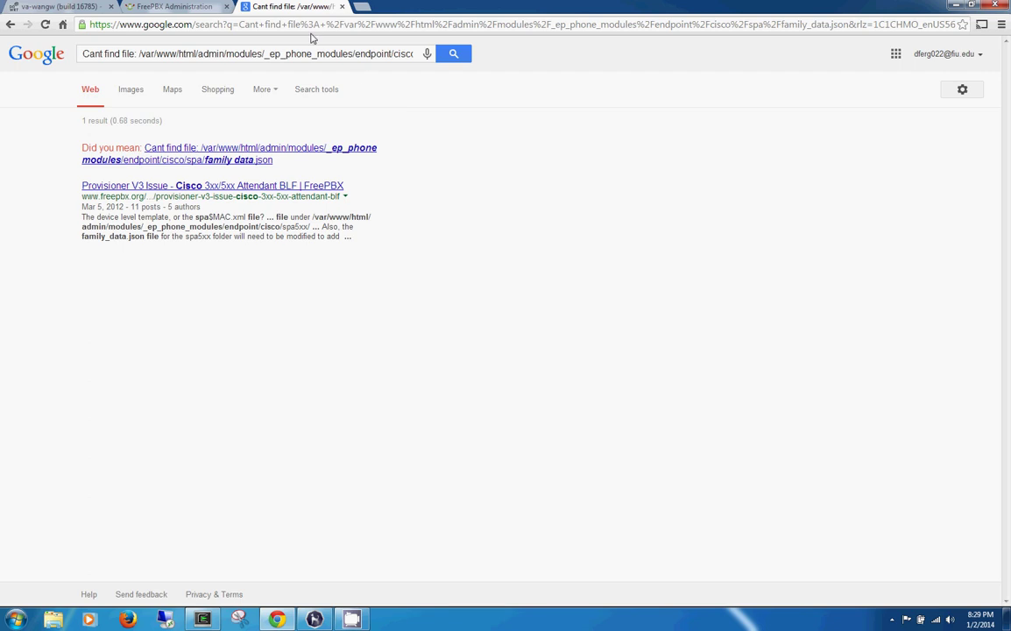
Return to the FreePBX Administration tab and uninstall the Digium package.
{"action": "left_click", "coordinate": [173, 8]}
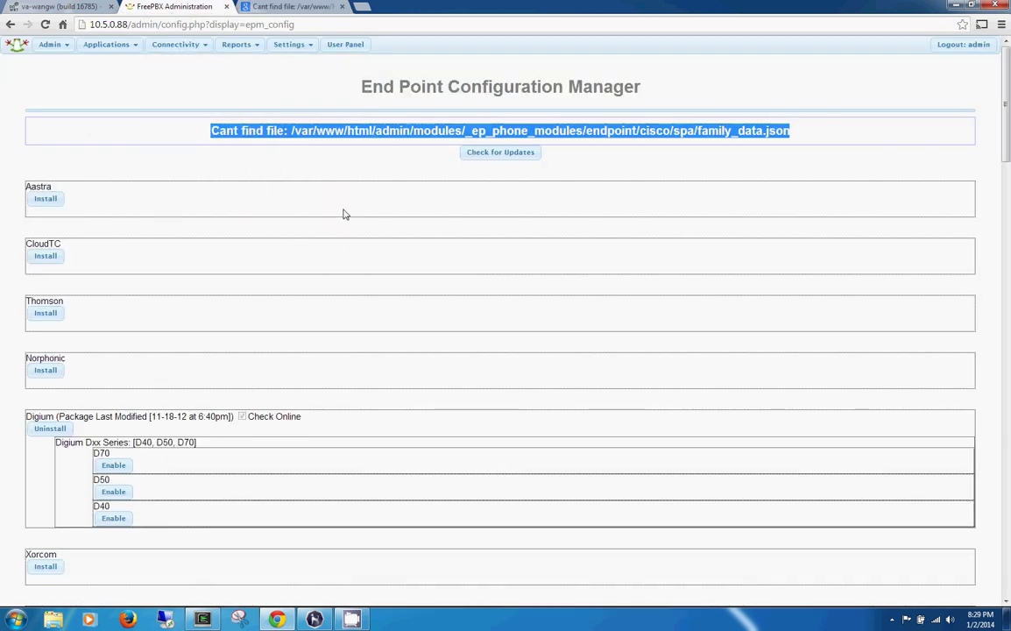
{"action": "left_click", "coordinate": [397, 165]}
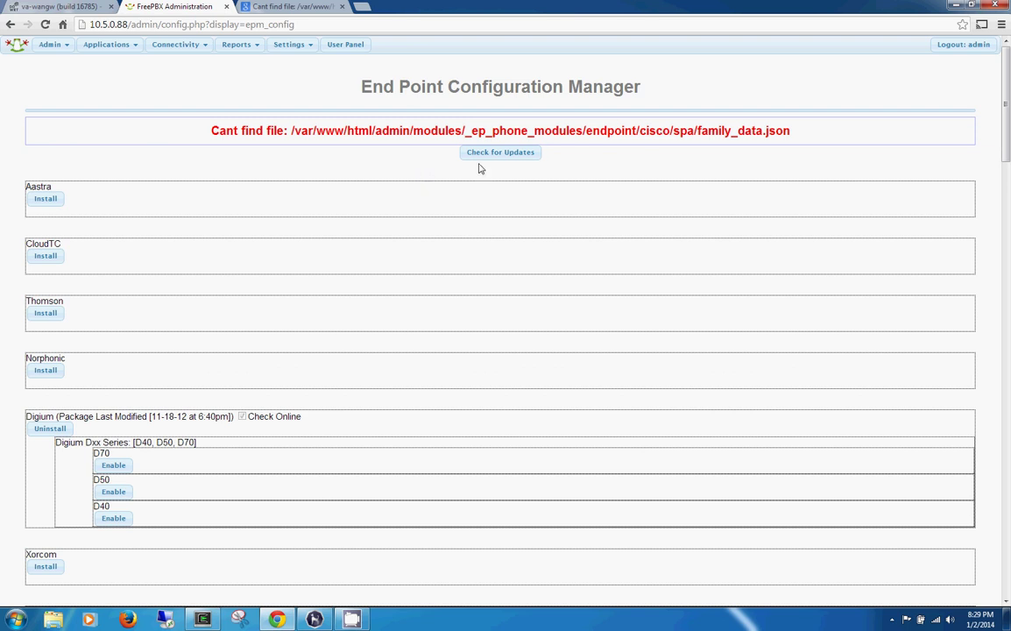
{"action": "left_click", "coordinate": [49, 429]}
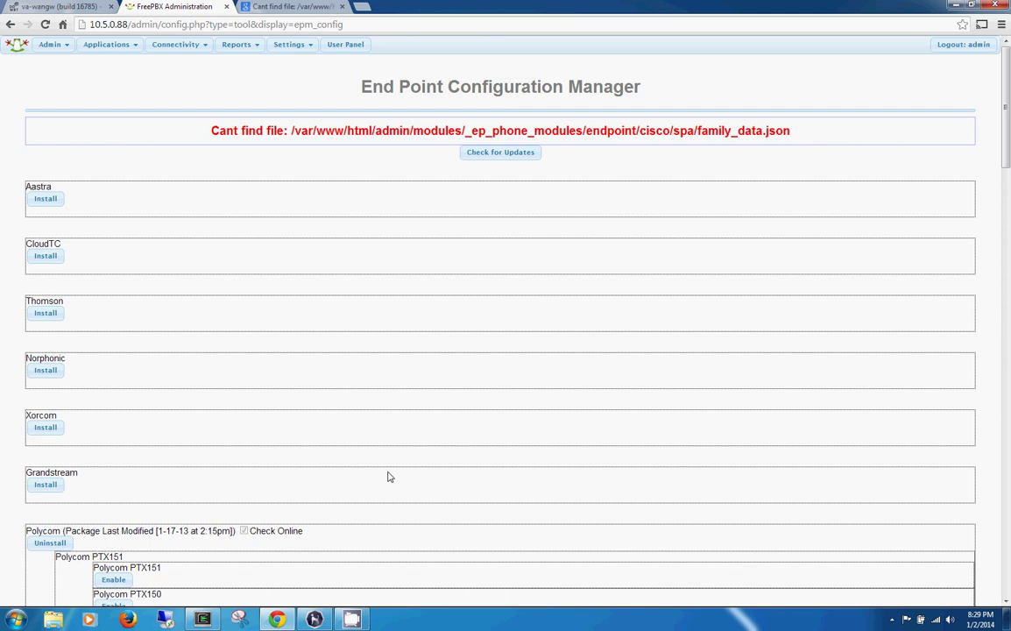
Uninstall the Cisco/Linksys package and reload the OSS Endpoint Configuration page.
{"action": "scroll", "coordinate": [394, 488], "scroll_direction": "down", "scroll_amount": 15}
{"action": "scroll", "coordinate": [334, 467], "scroll_direction": "up", "scroll_amount": 3}
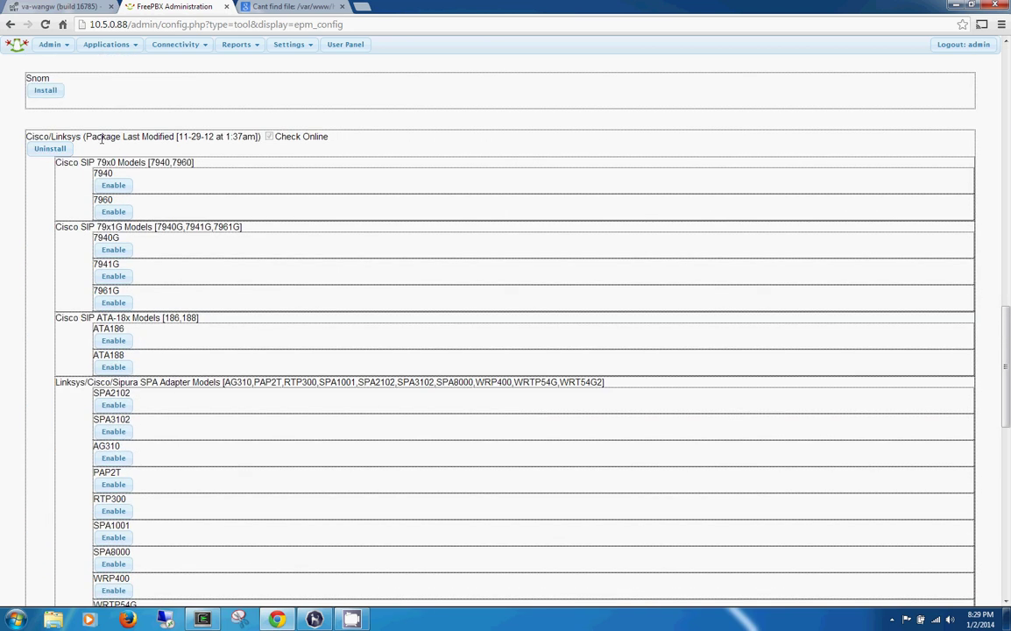
{"action": "left_click", "coordinate": [51, 148]}
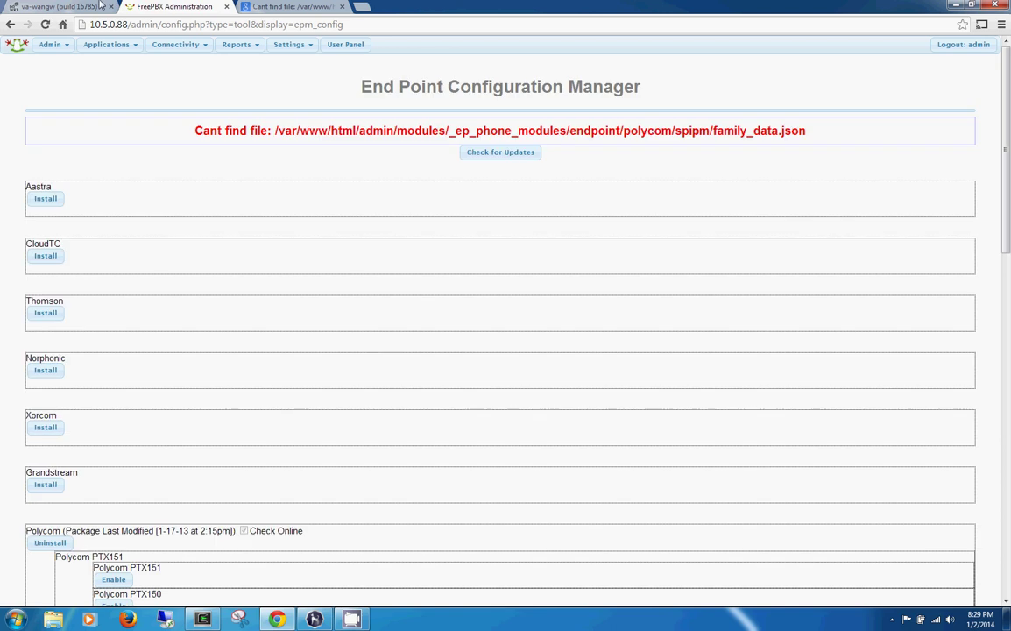
{"action": "mouse_move", "coordinate": [175, 43]}
{"action": "left_click", "coordinate": [205, 133]}
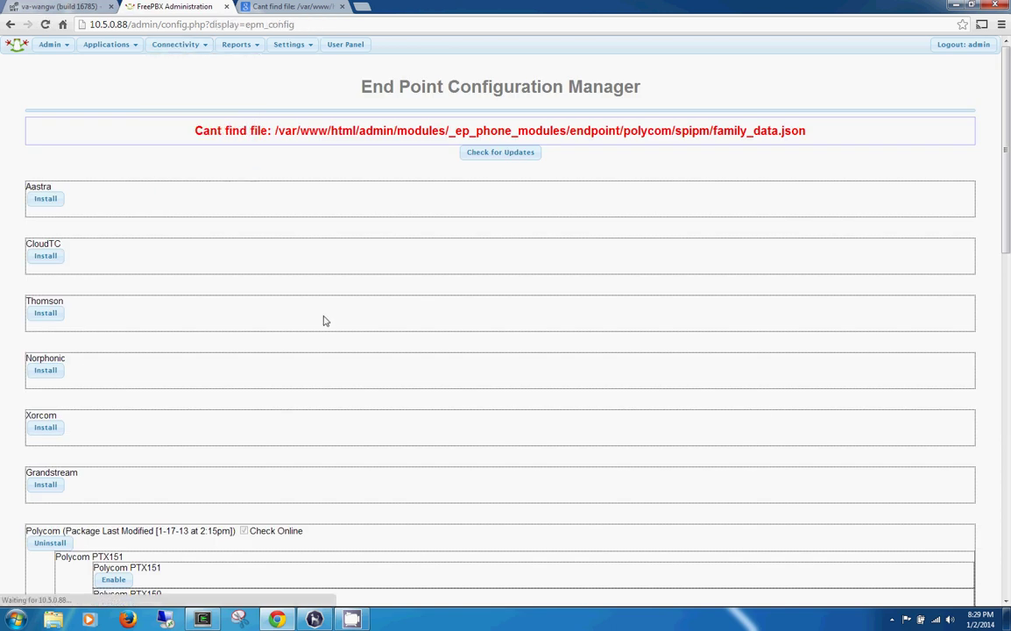
{"action": "left_click", "coordinate": [45, 23]}
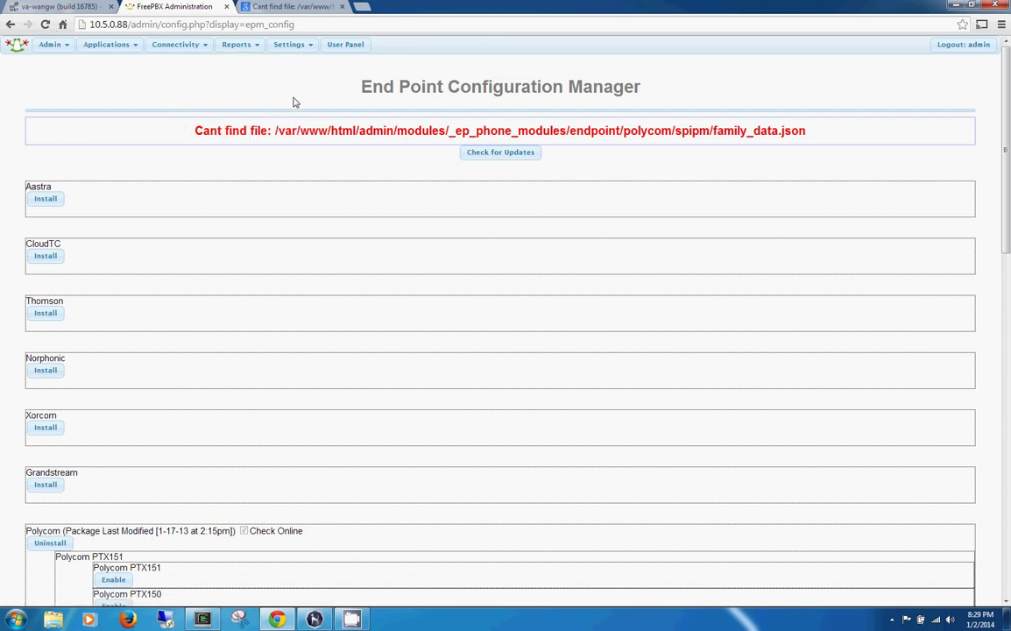
{"action": "mouse_move", "coordinate": [302, 42]}
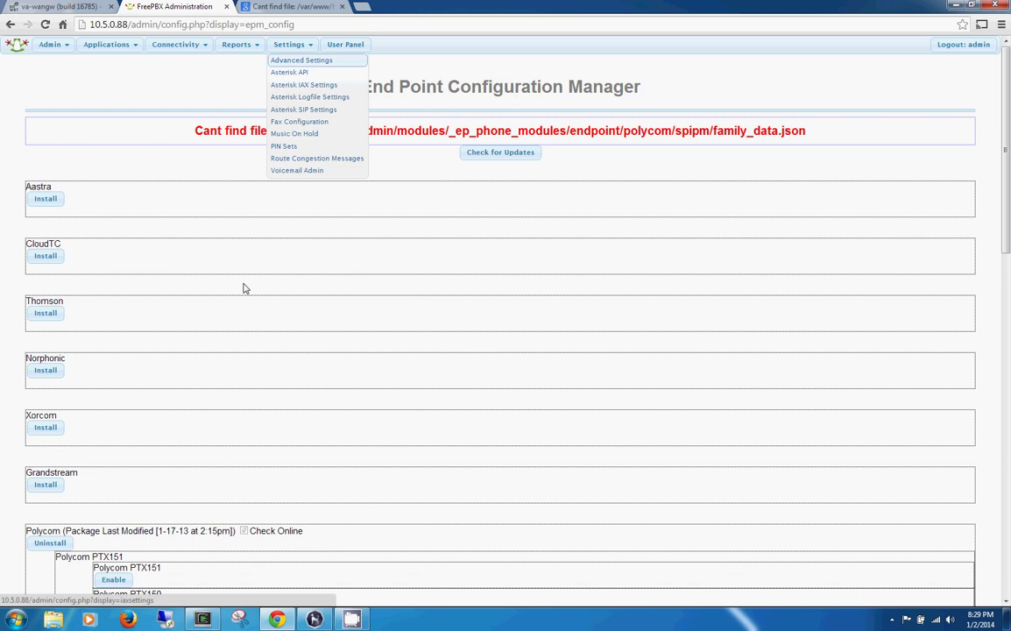
Switch to the terminal and connect to 10.5.0.88 over SSH as root, entering the account password.
{"action": "left_click", "coordinate": [202, 618]}
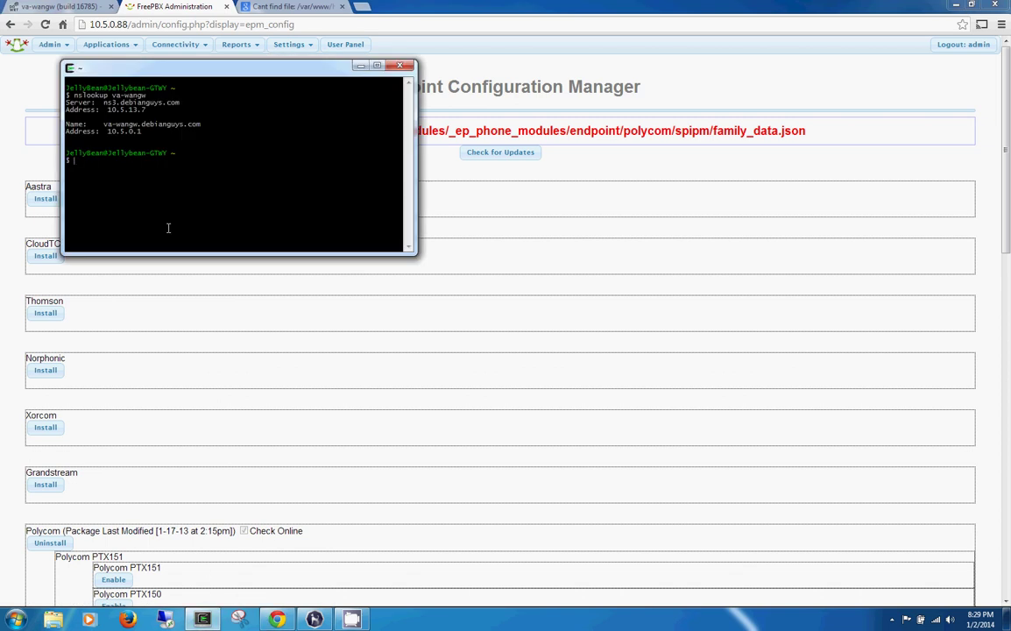
{"action": "type", "text": "ssh root@10.5.0.88"}
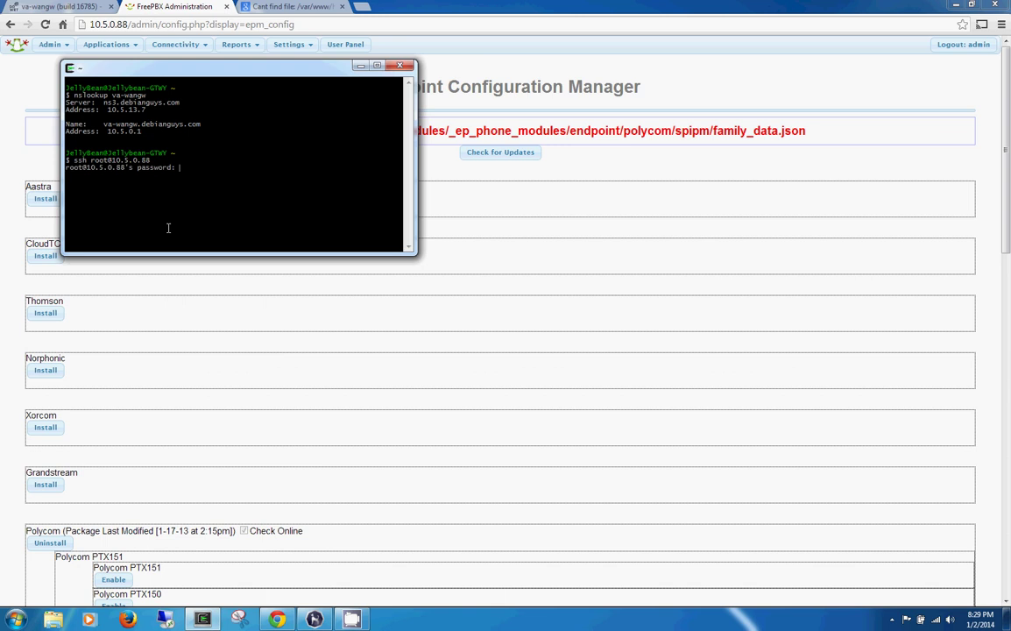
{"action": "key", "text": "Return"}
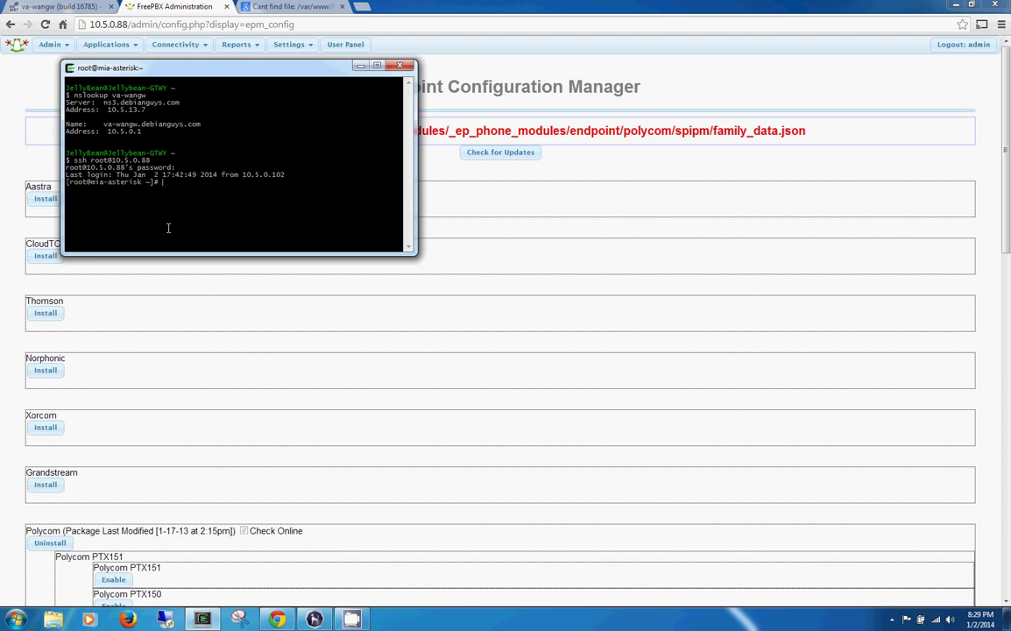
Run the reboot command on the server over SSH and return to the FreePBX page in the browser.
{"action": "type", "text": "rebbot"}
{"action": "key", "text": "Return"}
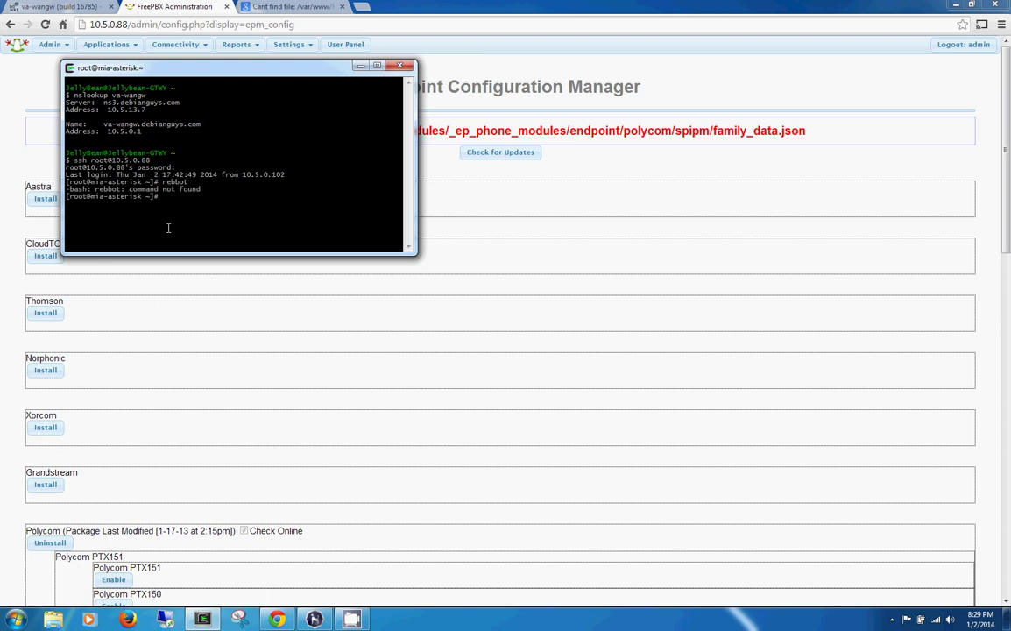
{"action": "type", "text": "reeboot"}
{"action": "key", "text": "Return"}
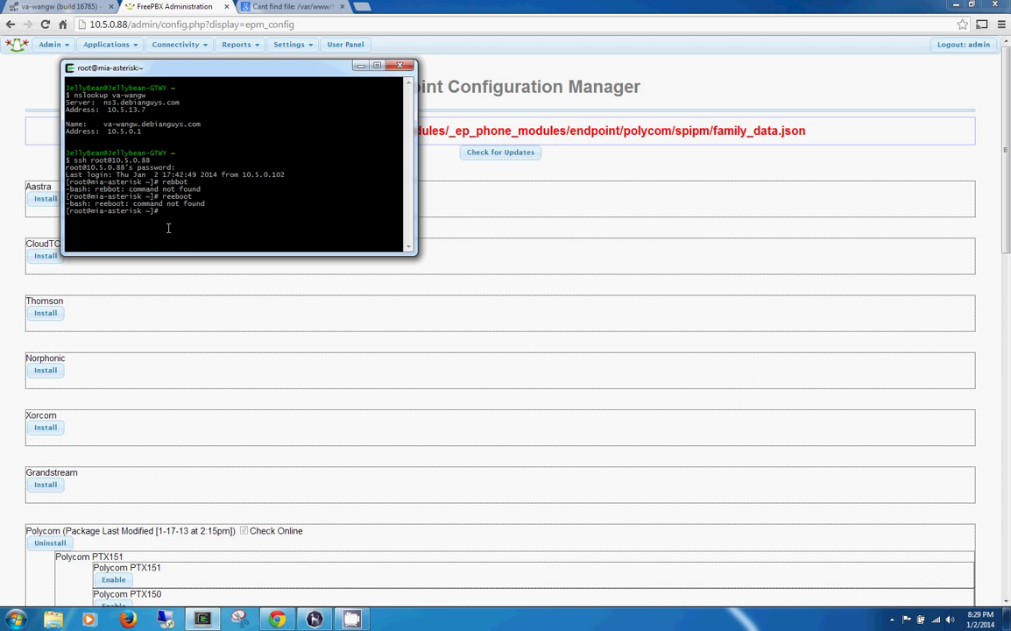
{"action": "type", "text": "reboot"}
{"action": "key", "text": "Return"}
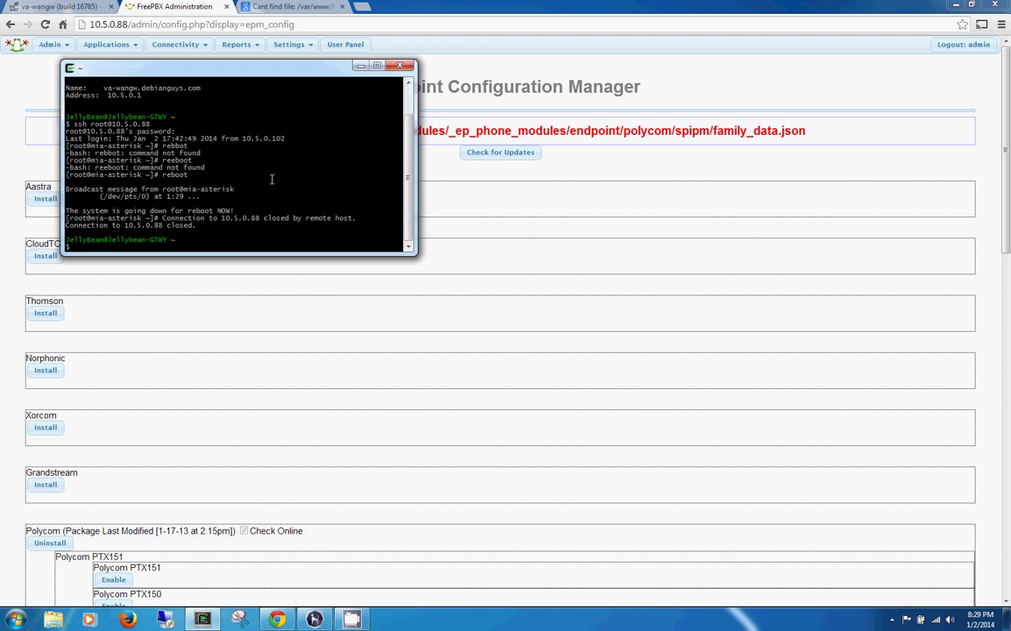
{"action": "left_click", "coordinate": [483, 200]}
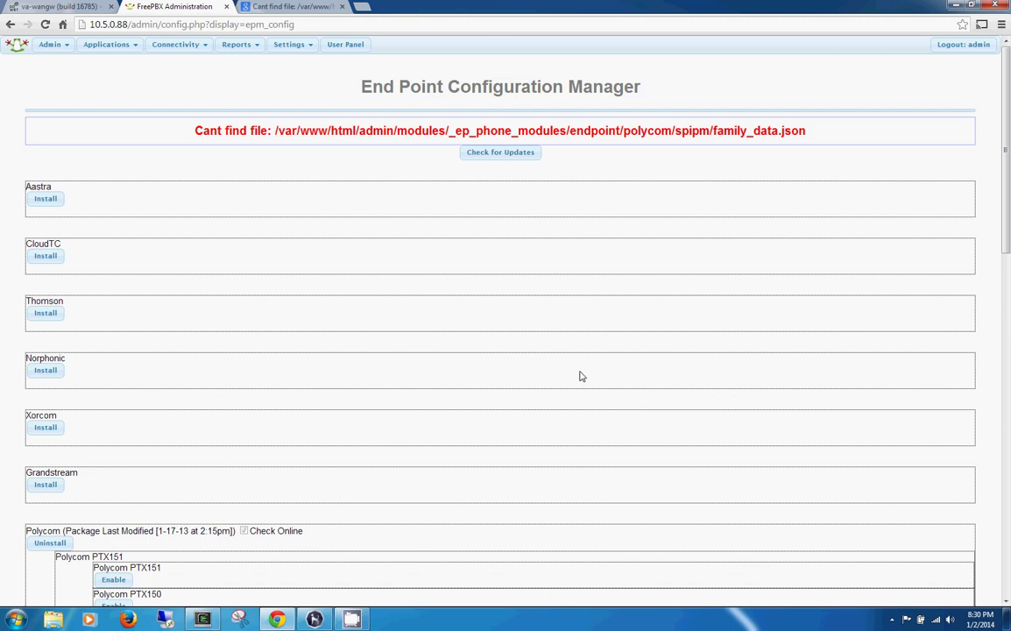
Look through the Polycom models and highlight polycom/spipm/family_data.json in the error message.
{"action": "scroll", "coordinate": [658, 417], "scroll_direction": "down", "scroll_amount": 5}
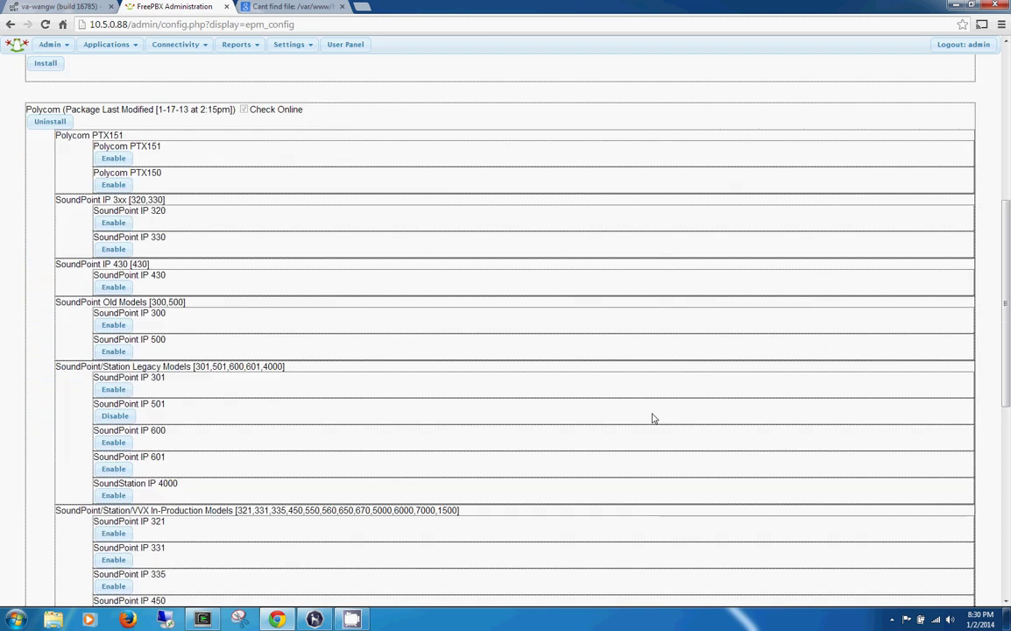
{"action": "scroll", "coordinate": [652, 418], "scroll_direction": "down", "scroll_amount": 2}
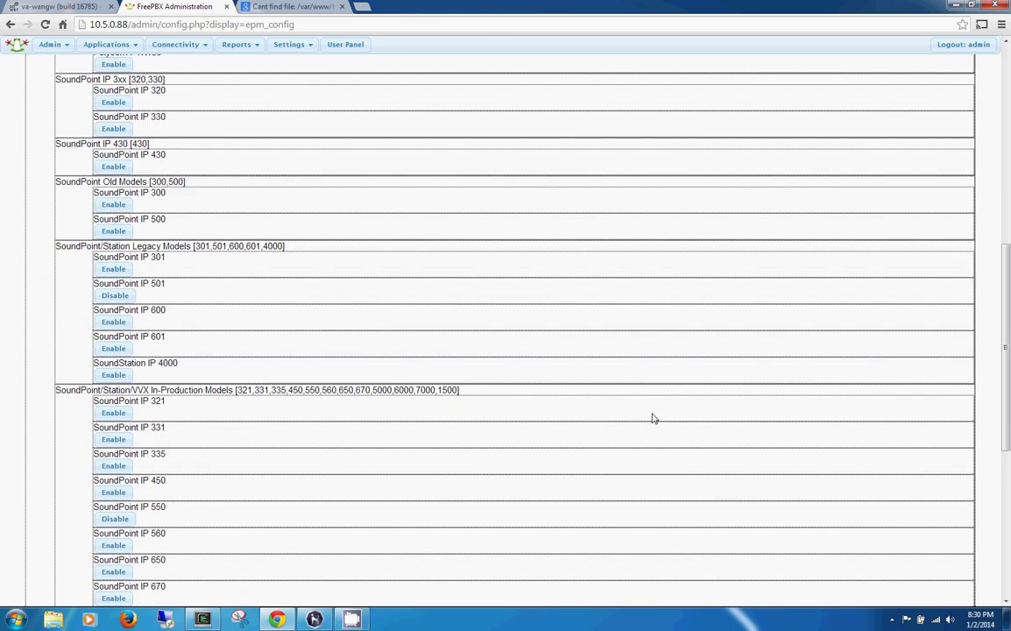
{"action": "scroll", "coordinate": [656, 409], "scroll_direction": "up", "scroll_amount": 6}
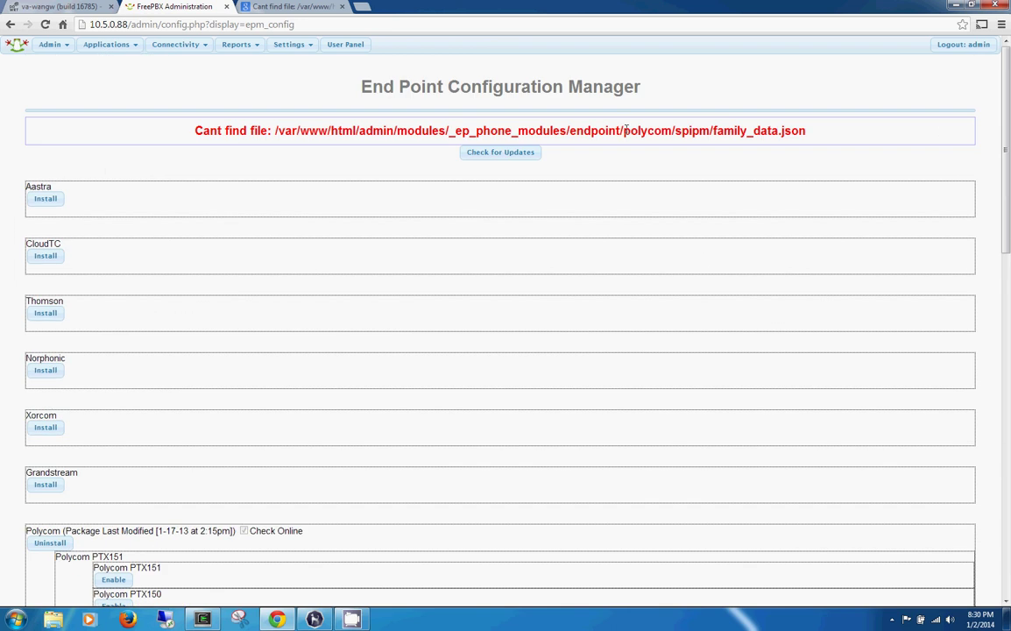
{"action": "left_click_drag", "start_coordinate": [625, 129], "coordinate": [814, 138]}
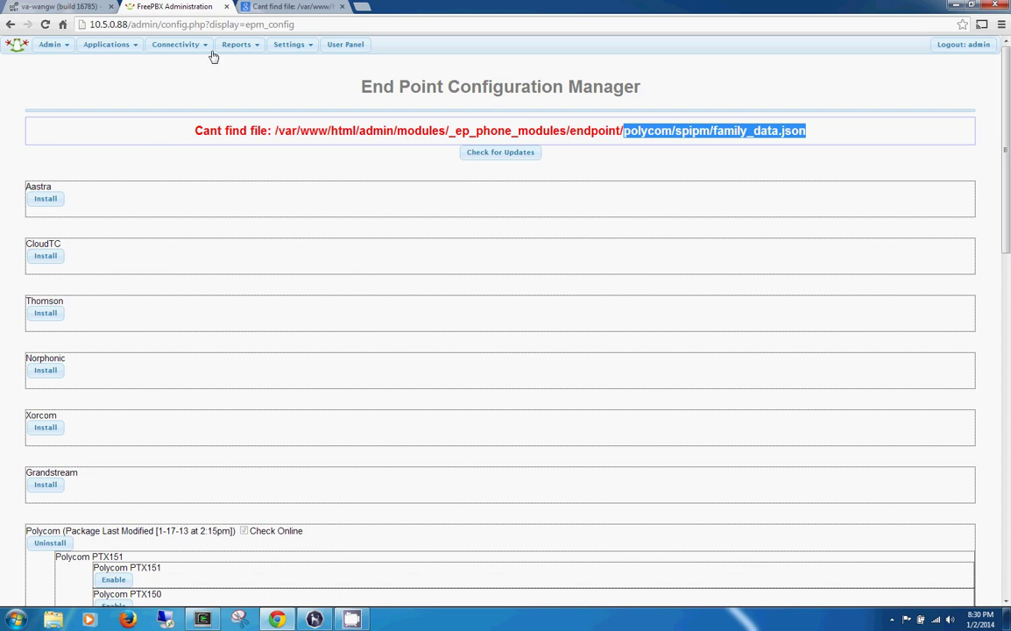
Reconnect to the rebooted FreePBX server by loading 10.5.0.88/admin/config.php.
{"action": "mouse_move", "coordinate": [240, 43]}
{"action": "left_click", "coordinate": [267, 98]}
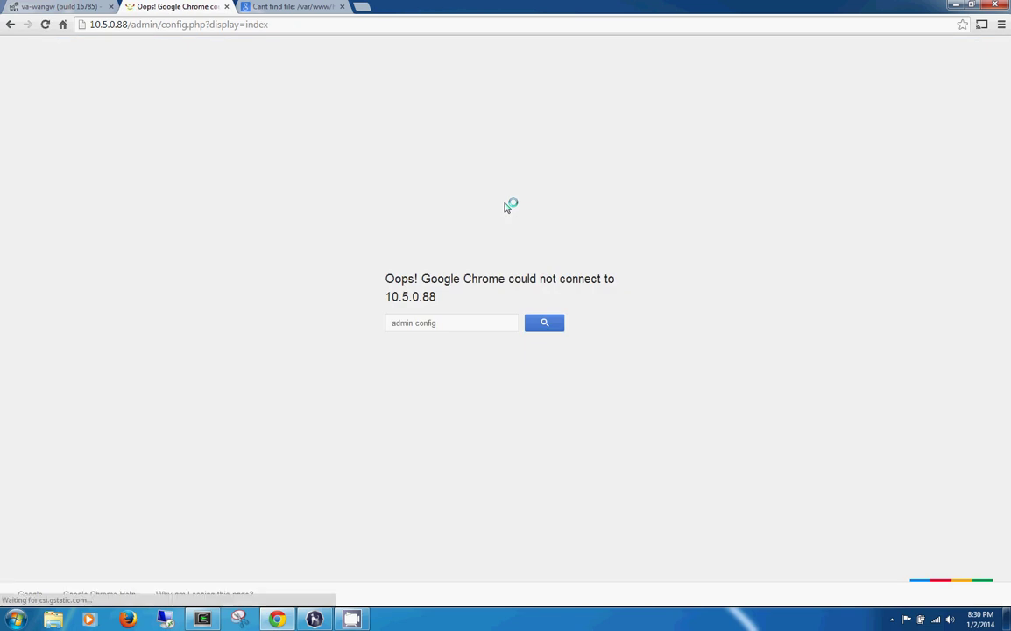
{"action": "left_click_drag", "start_coordinate": [289, 29], "coordinate": [161, 29]}
{"action": "key", "text": "BackSpace"}
{"action": "key", "text": "Return"}
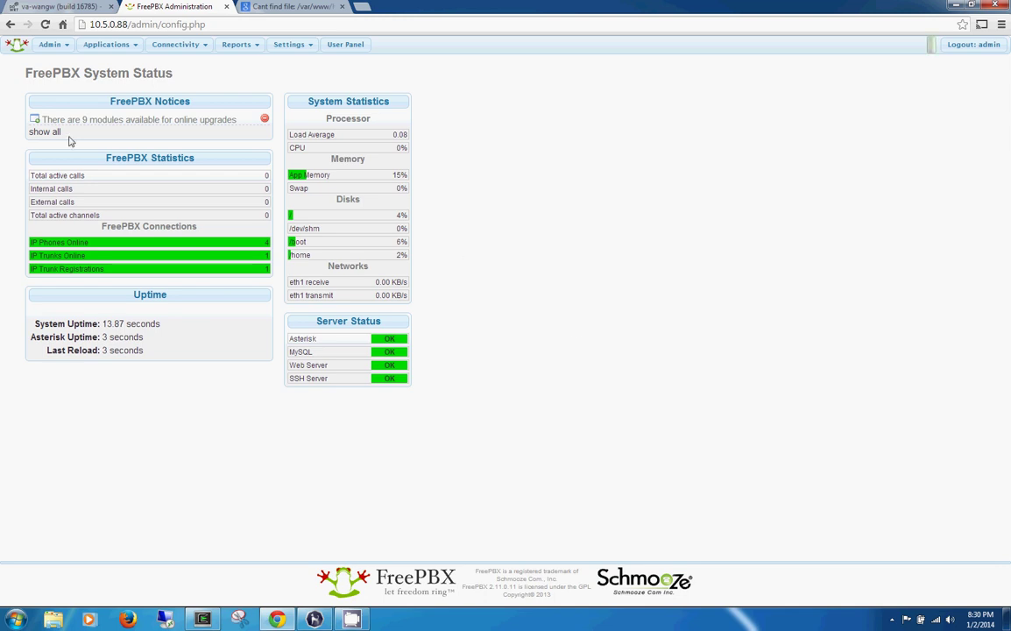
Open the OSS Endpoint Configuration page and disable the SoundPoint IP 550 model.
{"action": "mouse_move", "coordinate": [117, 36]}
{"action": "mouse_move", "coordinate": [176, 44]}
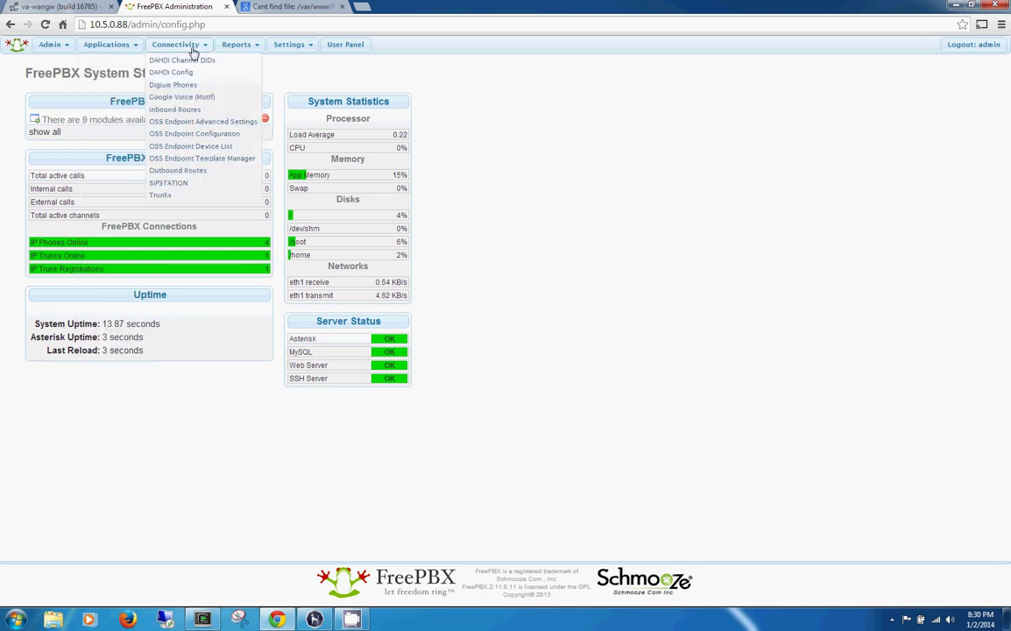
{"action": "left_click", "coordinate": [188, 129]}
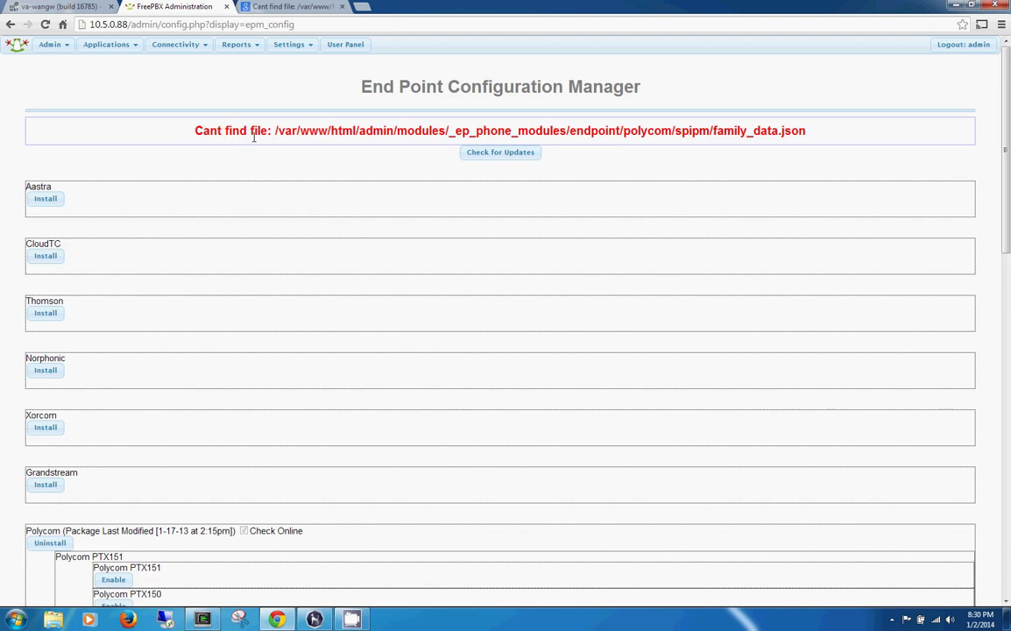
{"action": "scroll", "coordinate": [438, 246], "scroll_direction": "down", "scroll_amount": 2}
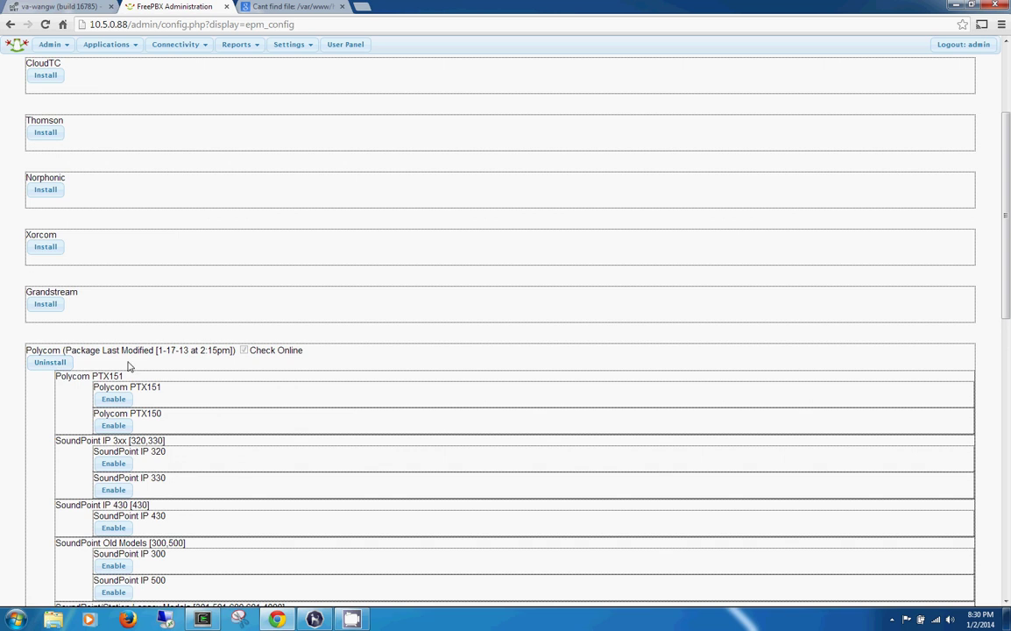
{"action": "scroll", "coordinate": [302, 439], "scroll_direction": "down", "scroll_amount": 3}
{"action": "scroll", "coordinate": [215, 425], "scroll_direction": "down", "scroll_amount": 1}
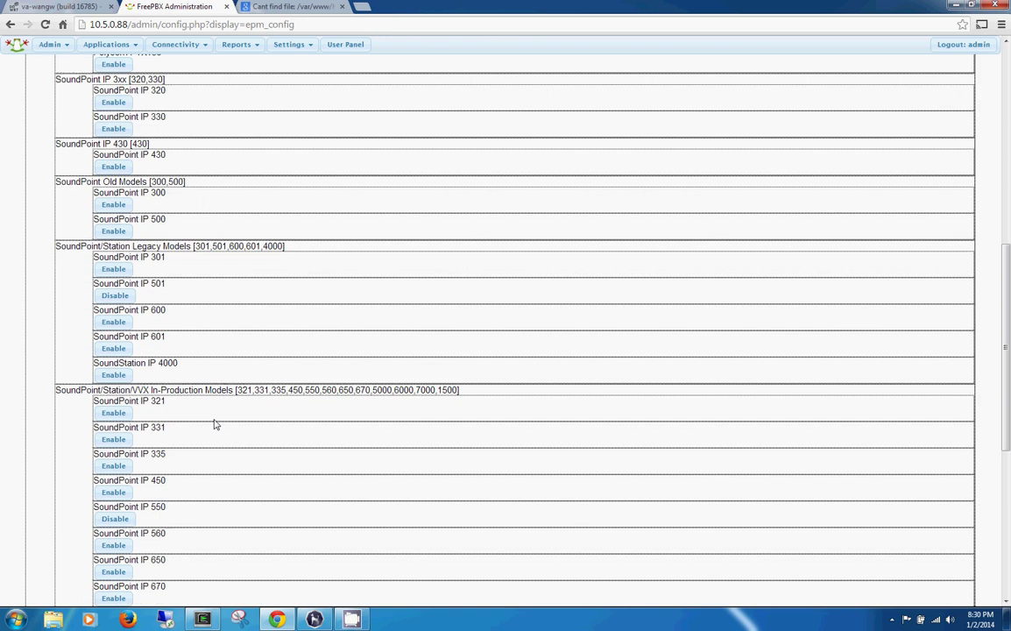
{"action": "scroll", "coordinate": [213, 426], "scroll_direction": "down", "scroll_amount": 1}
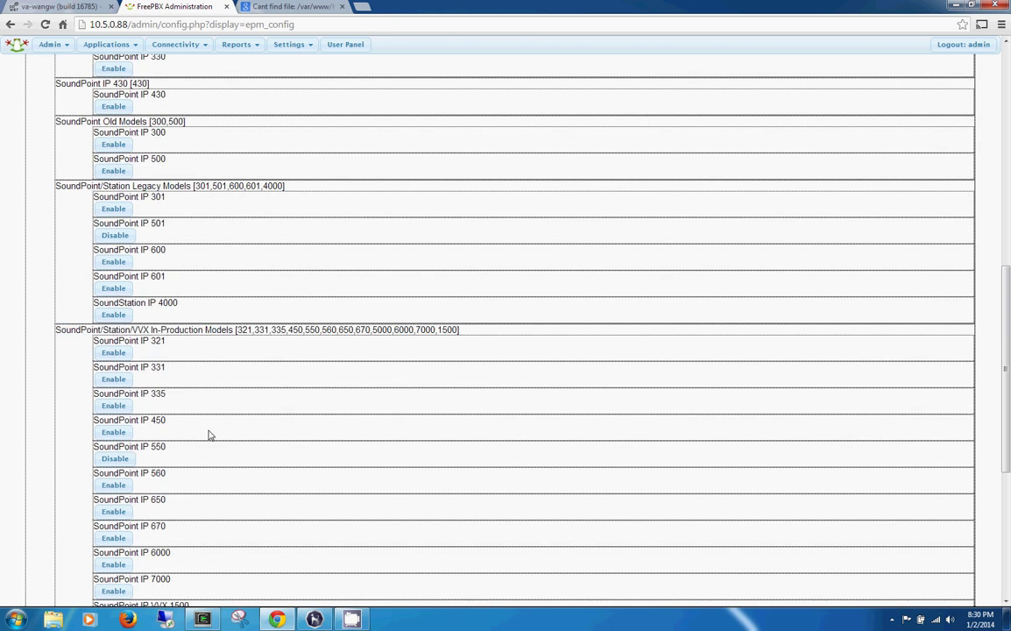
{"action": "left_click", "coordinate": [115, 458]}
Uninstall the Polycom package.
{"action": "scroll", "coordinate": [157, 463], "scroll_direction": "down", "scroll_amount": 3}
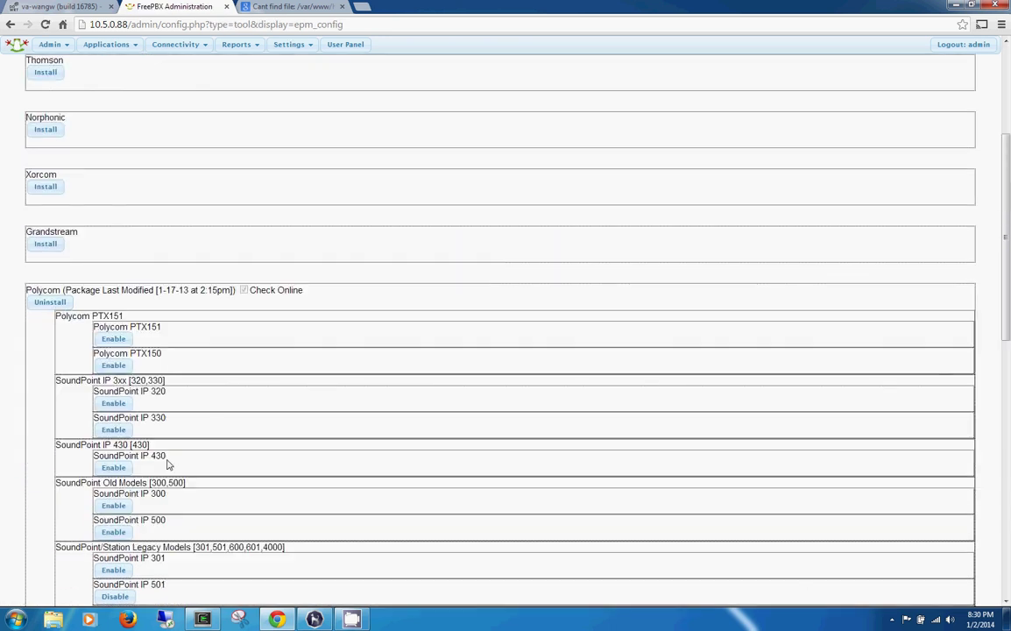
{"action": "left_click", "coordinate": [54, 303]}
{"action": "scroll", "coordinate": [110, 396], "scroll_direction": "down", "scroll_amount": 3}
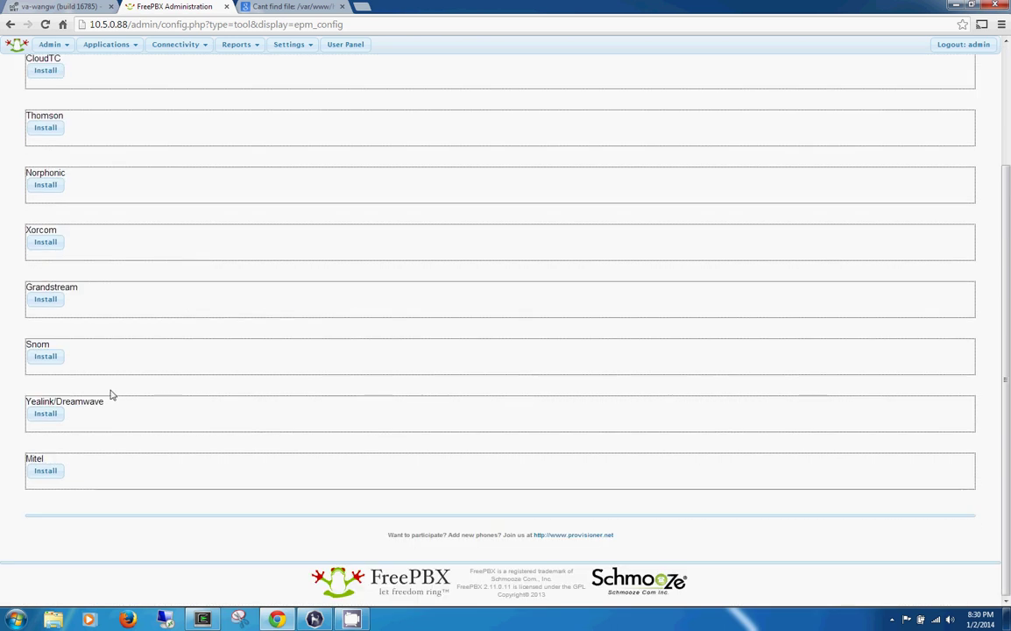
{"action": "scroll", "coordinate": [131, 379], "scroll_direction": "up", "scroll_amount": 2}
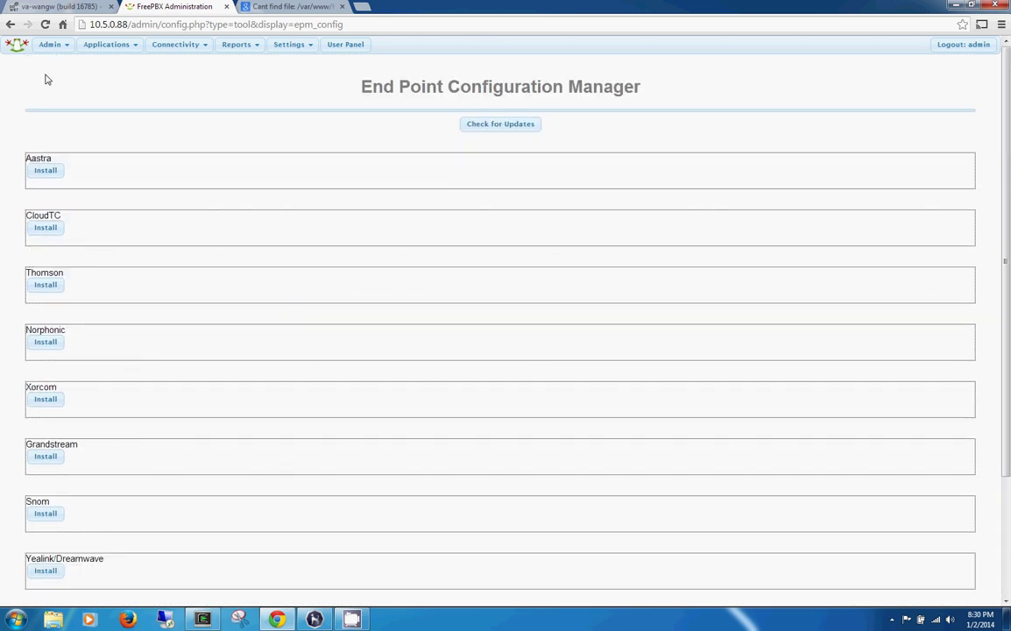
Reload the Endpoint Configuration page with form resubmission and check for phone package updates.
{"action": "mouse_move", "coordinate": [52, 44]}
{"action": "left_click", "coordinate": [45, 24]}
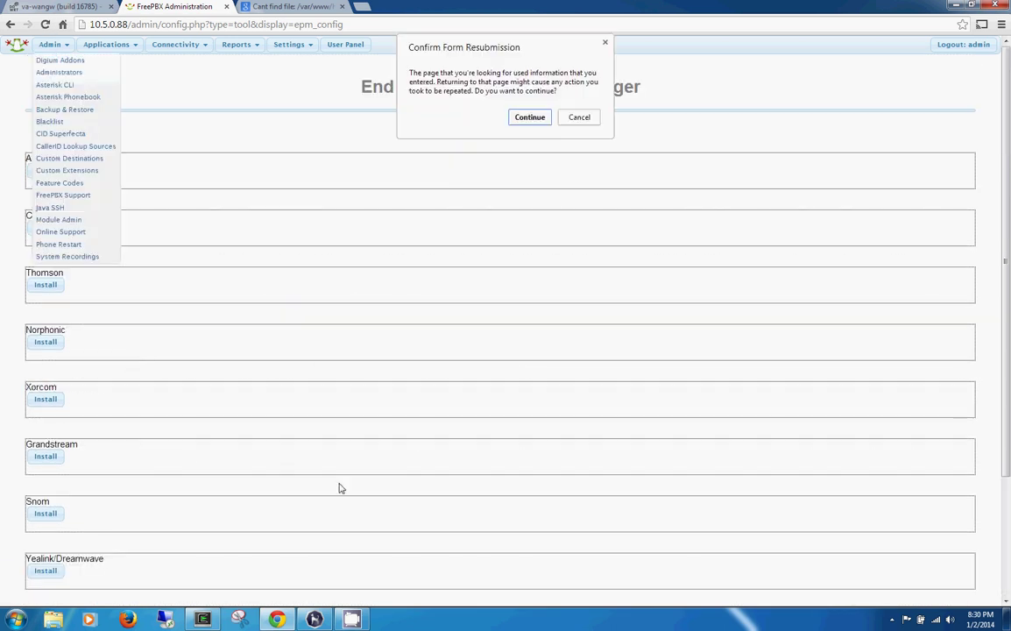
{"action": "left_click", "coordinate": [529, 119]}
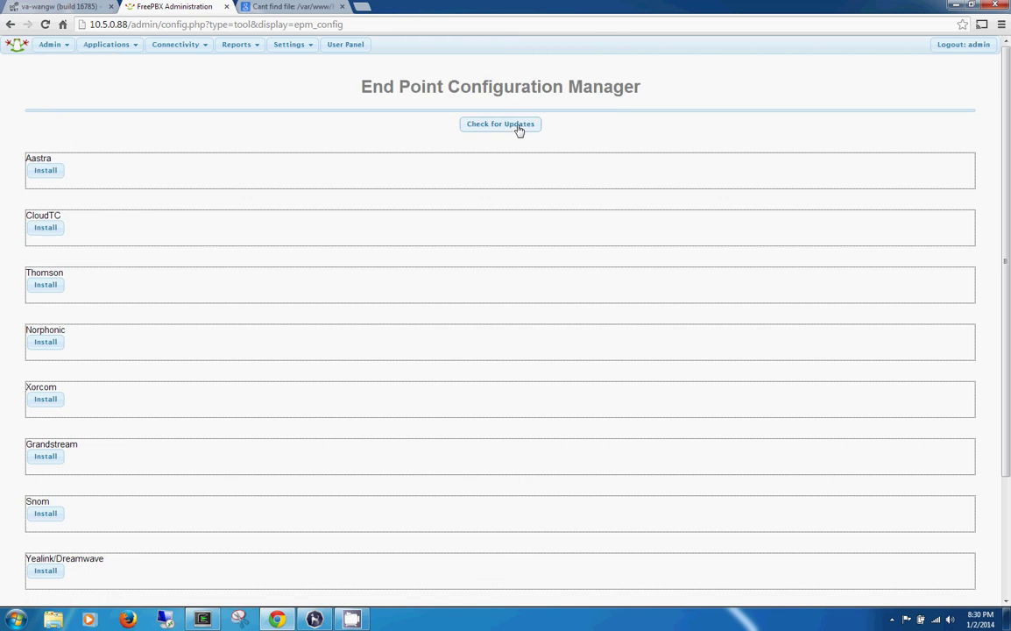
{"action": "left_click", "coordinate": [518, 129]}
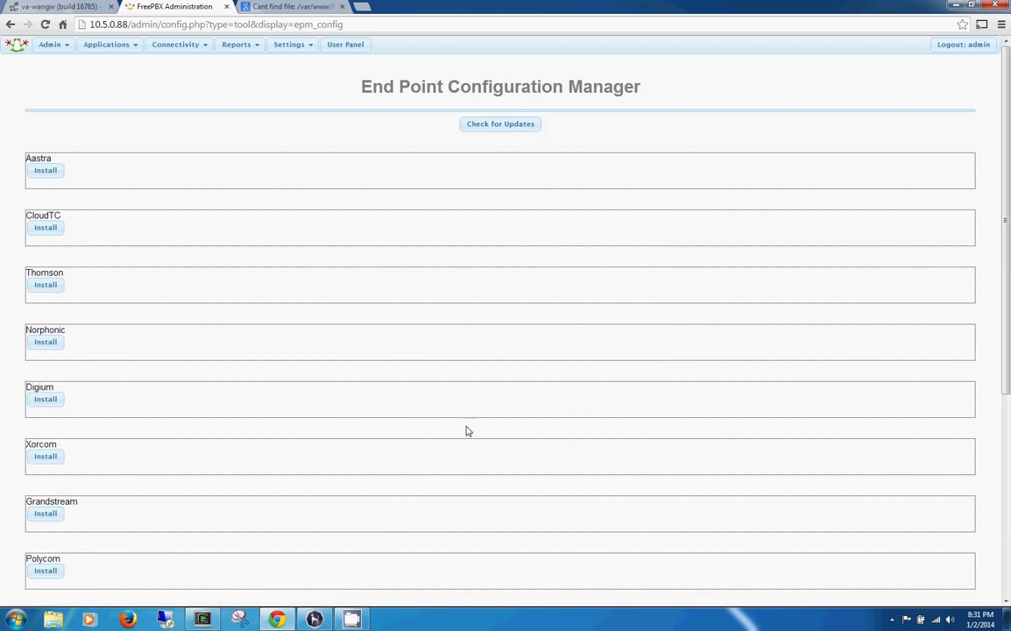
Install the Polycom package and return to the package list.
{"action": "scroll", "coordinate": [295, 450], "scroll_direction": "down", "scroll_amount": 2}
{"action": "scroll", "coordinate": [295, 449], "scroll_direction": "down", "scroll_amount": 3}
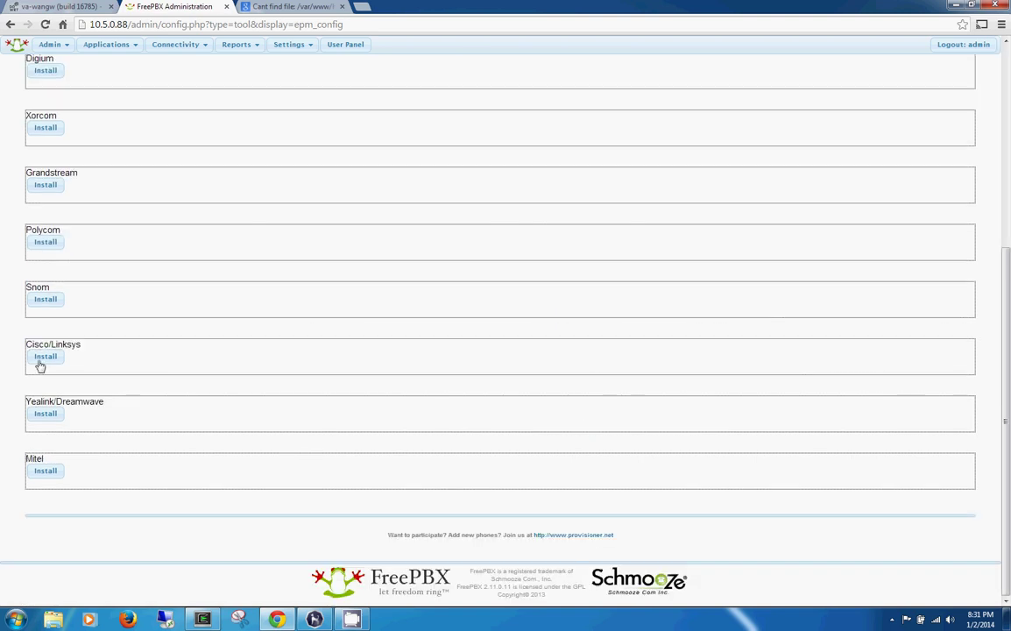
{"action": "left_click", "coordinate": [45, 242]}
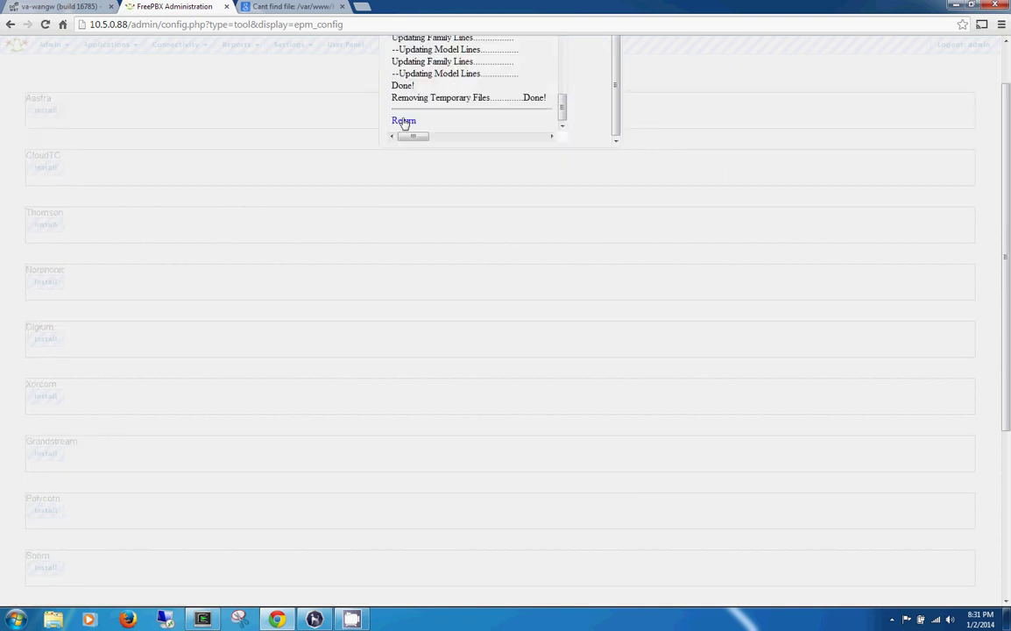
{"action": "left_click", "coordinate": [404, 121]}
Reload the OSS Endpoint Configuration page and review the phone models listed under the Polycom package.
{"action": "mouse_move", "coordinate": [171, 49]}
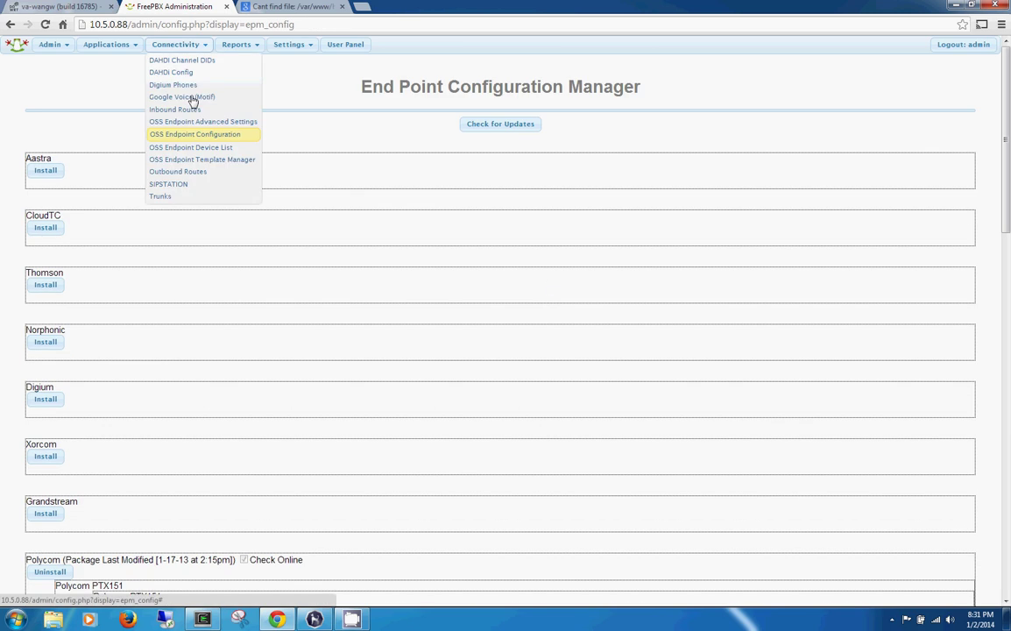
{"action": "left_click", "coordinate": [202, 135]}
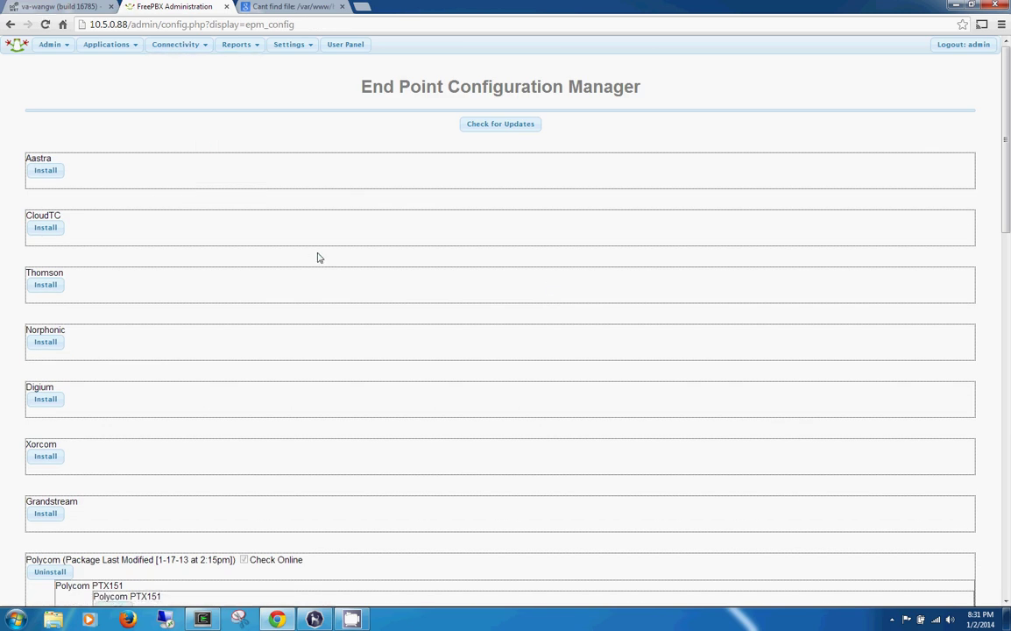
{"action": "scroll", "coordinate": [329, 258], "scroll_direction": "down", "scroll_amount": 5}
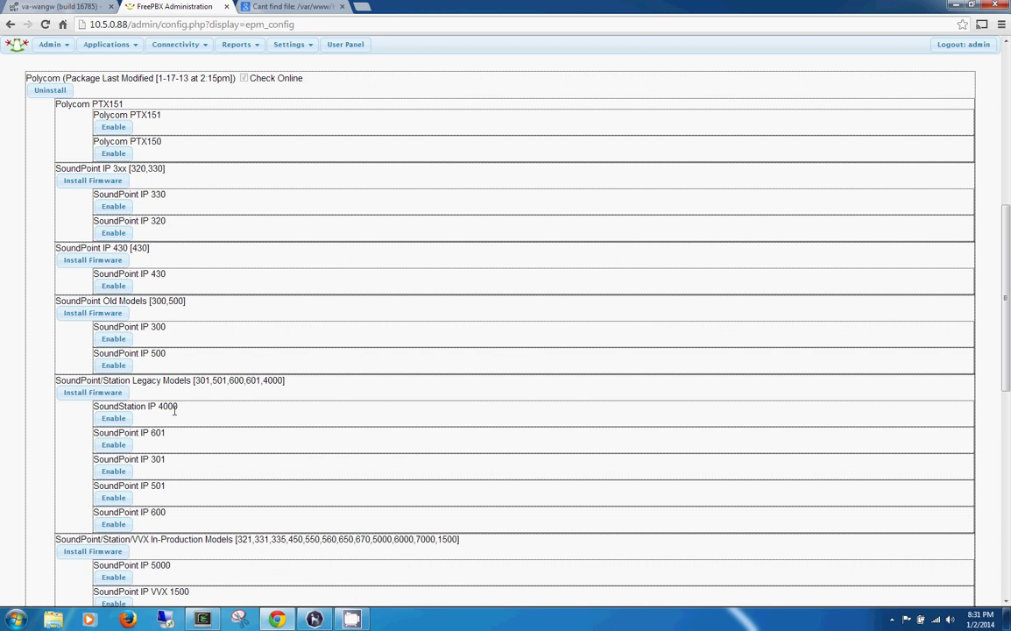
{"action": "scroll", "coordinate": [173, 539], "scroll_direction": "down", "scroll_amount": 3}
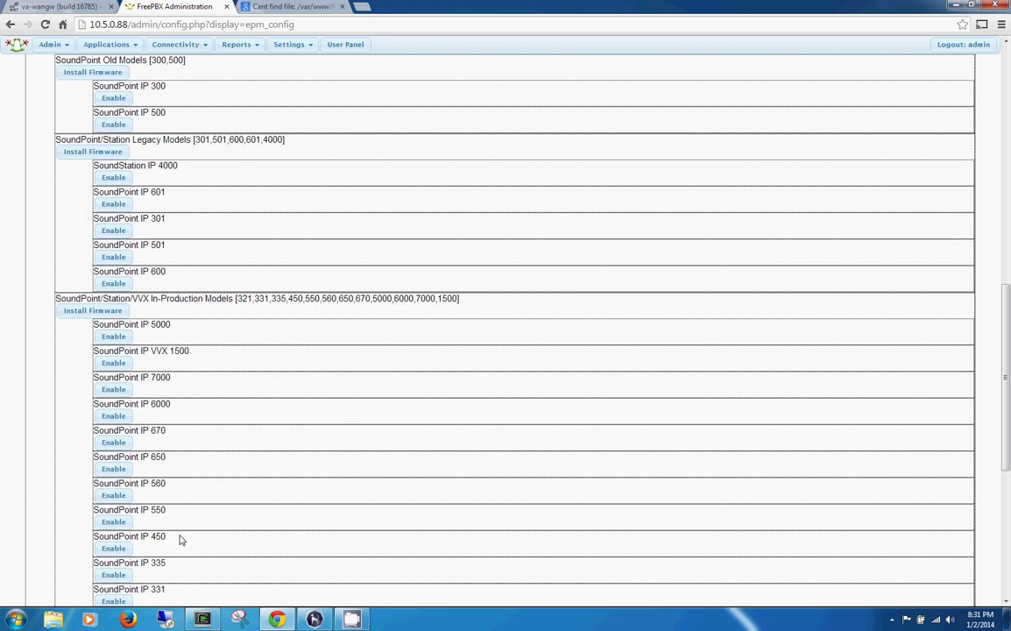
{"action": "scroll", "coordinate": [181, 537], "scroll_direction": "down", "scroll_amount": 1}
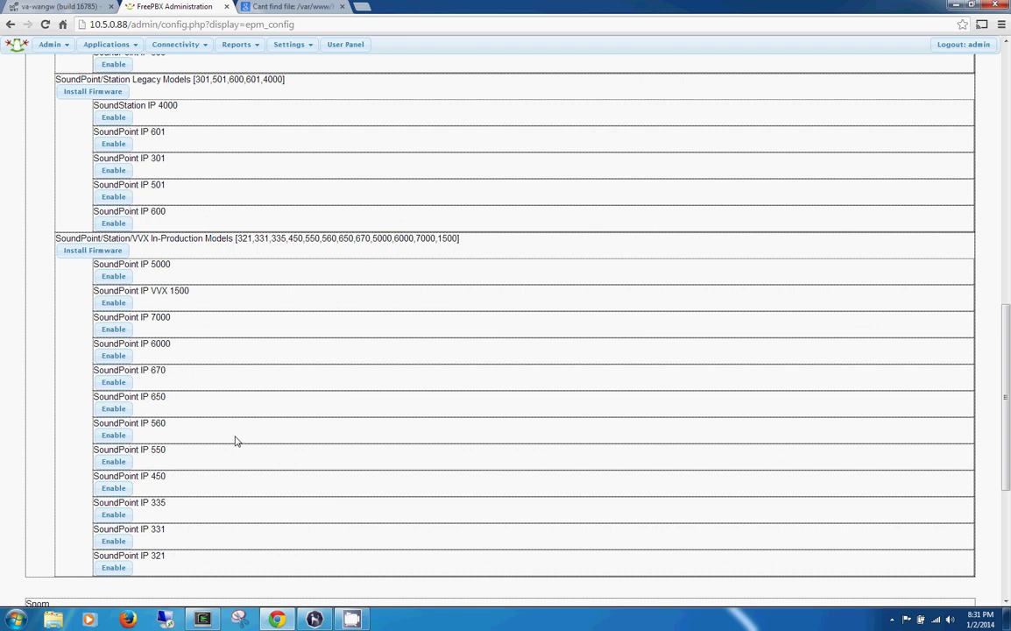
{"action": "scroll", "coordinate": [298, 296], "scroll_direction": "up", "scroll_amount": 8}
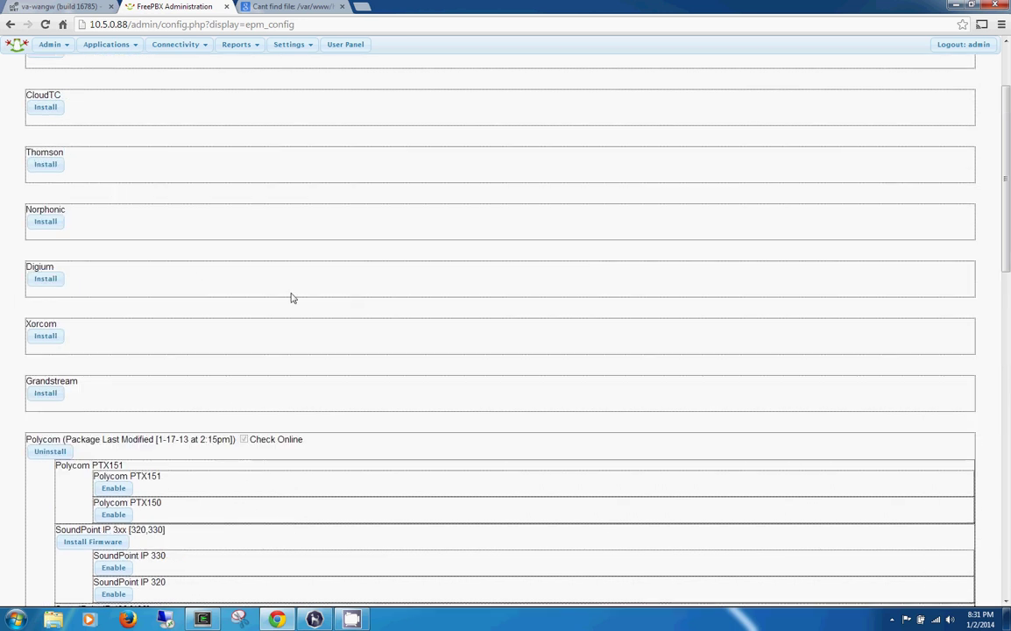
{"action": "scroll", "coordinate": [102, 171], "scroll_direction": "up", "scroll_amount": 1}
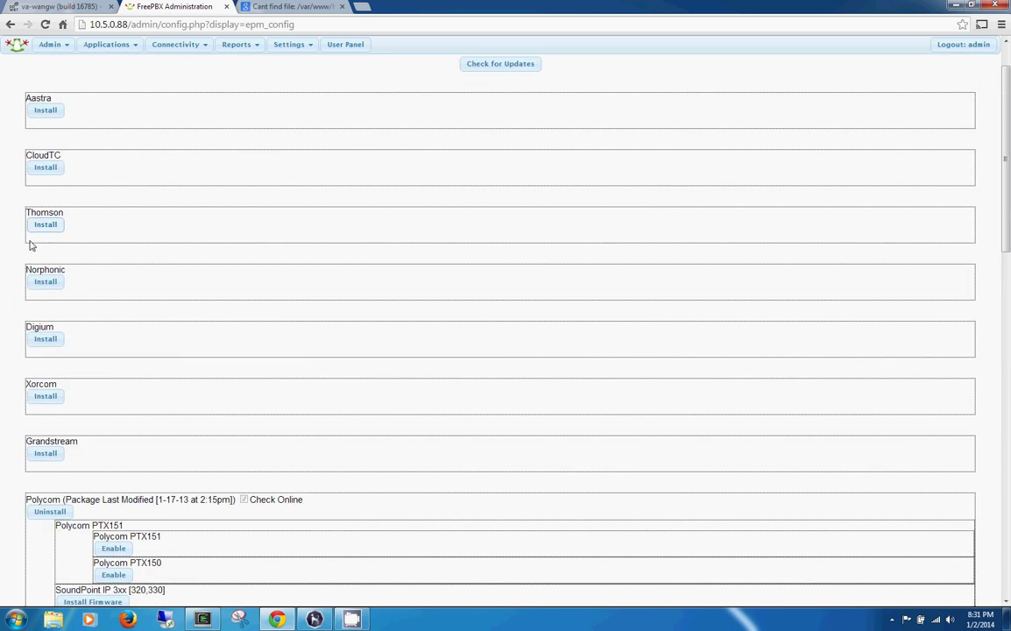
{"action": "scroll", "coordinate": [360, 364], "scroll_direction": "down", "scroll_amount": 2}
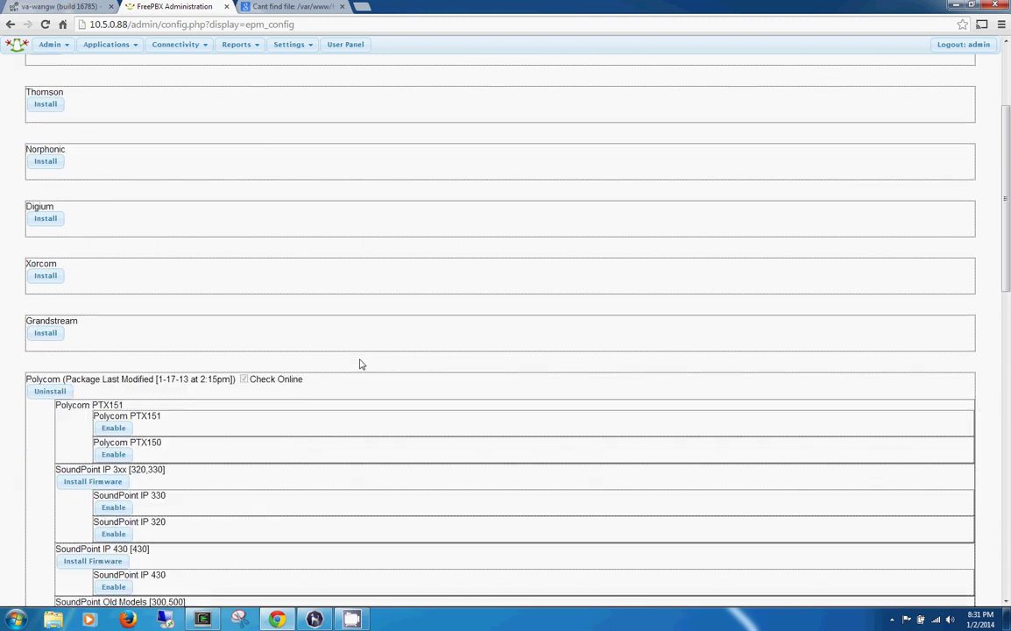
{"action": "left_click_drag", "start_coordinate": [38, 379], "coordinate": [171, 387]}
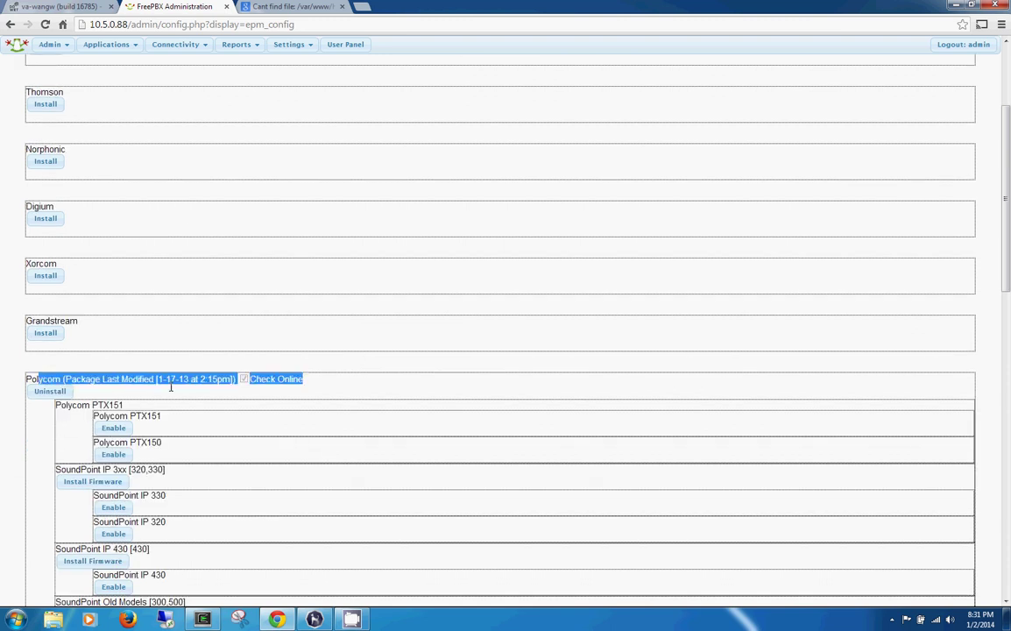
{"action": "scroll", "coordinate": [456, 394], "scroll_direction": "down", "scroll_amount": 2}
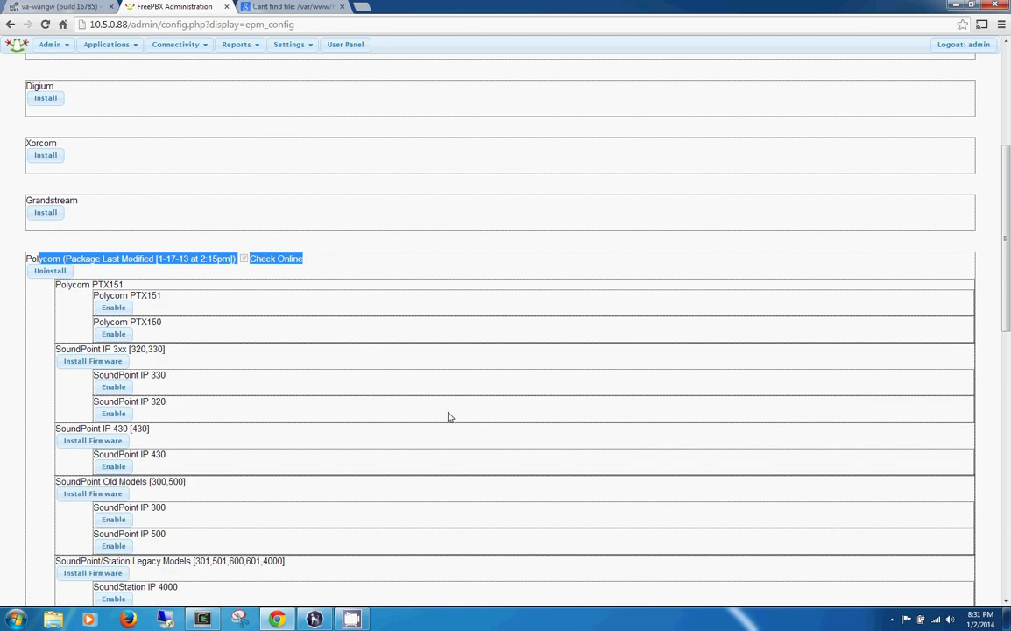
{"action": "scroll", "coordinate": [442, 416], "scroll_direction": "down", "scroll_amount": 3}
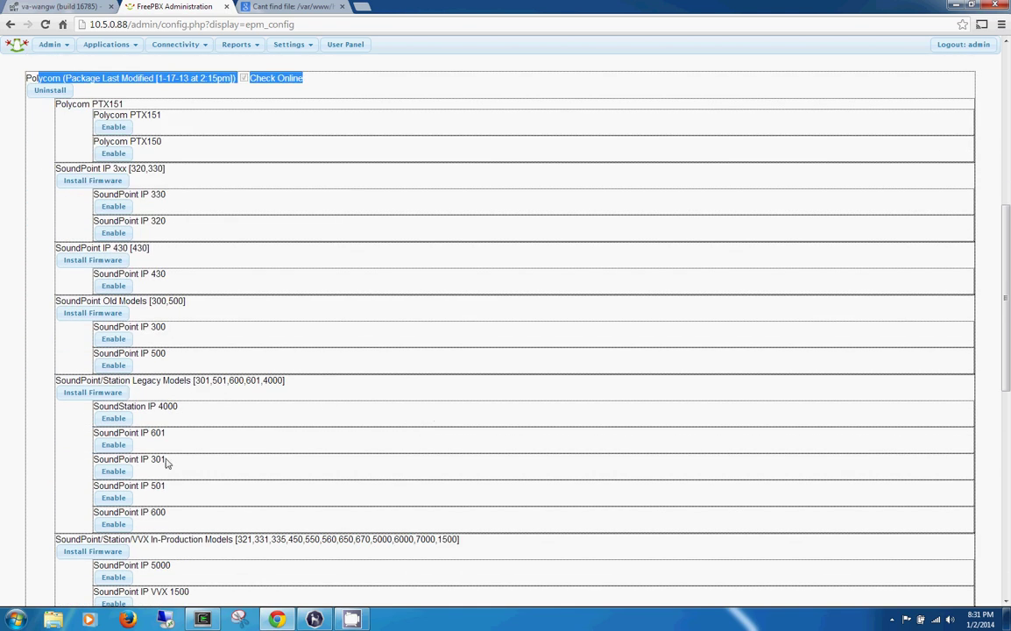
Enable the SoundPoint IP 501 and SoundPoint IP 550 models in the Polycom package.
{"action": "left_click", "coordinate": [126, 501]}
{"action": "scroll", "coordinate": [340, 497], "scroll_direction": "down", "scroll_amount": 4}
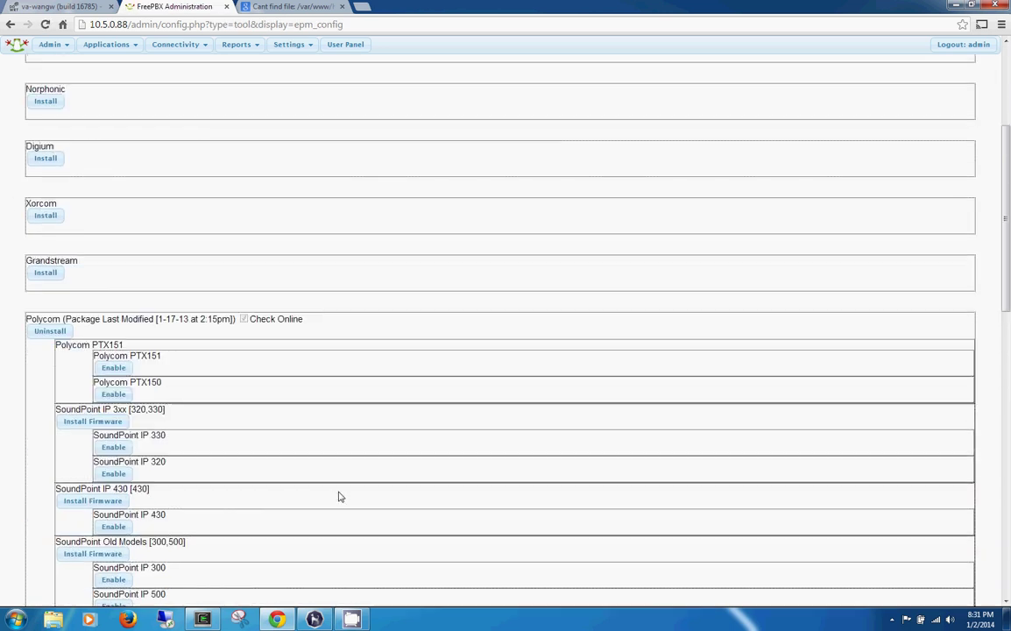
{"action": "scroll", "coordinate": [340, 497], "scroll_direction": "down", "scroll_amount": 9}
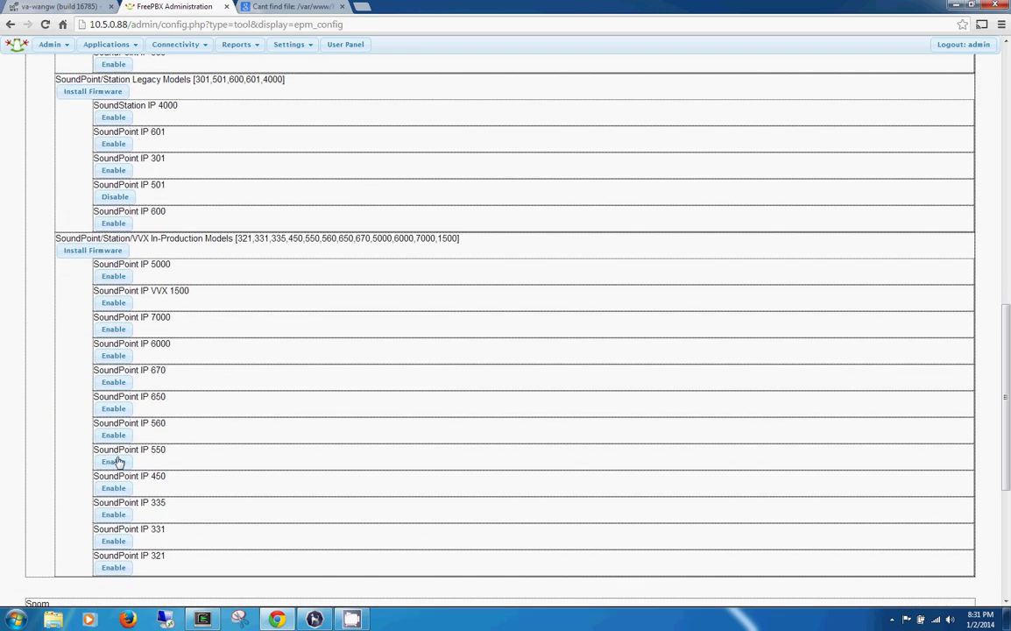
{"action": "left_click", "coordinate": [117, 462]}
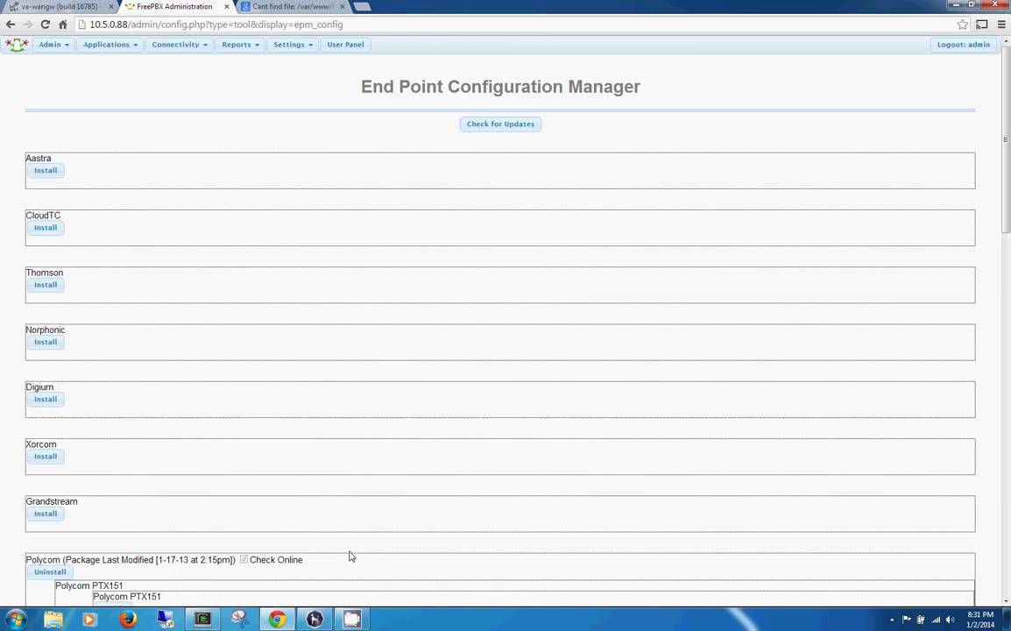
Open the OSS Endpoint Device List and expand the line info of all managed phones.
{"action": "left_click", "coordinate": [167, 45]}
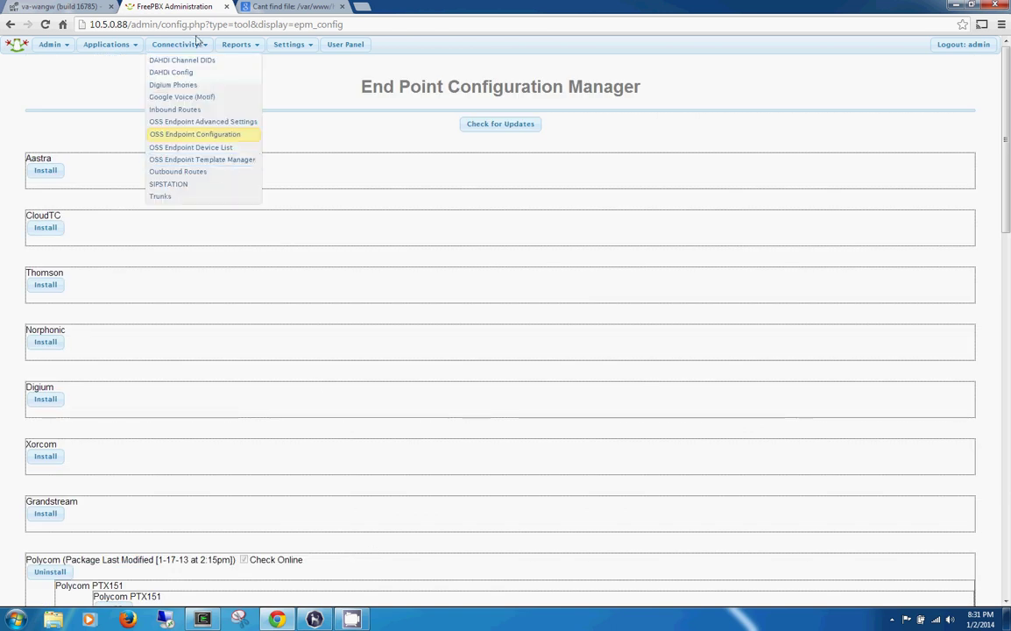
{"action": "left_click", "coordinate": [219, 149]}
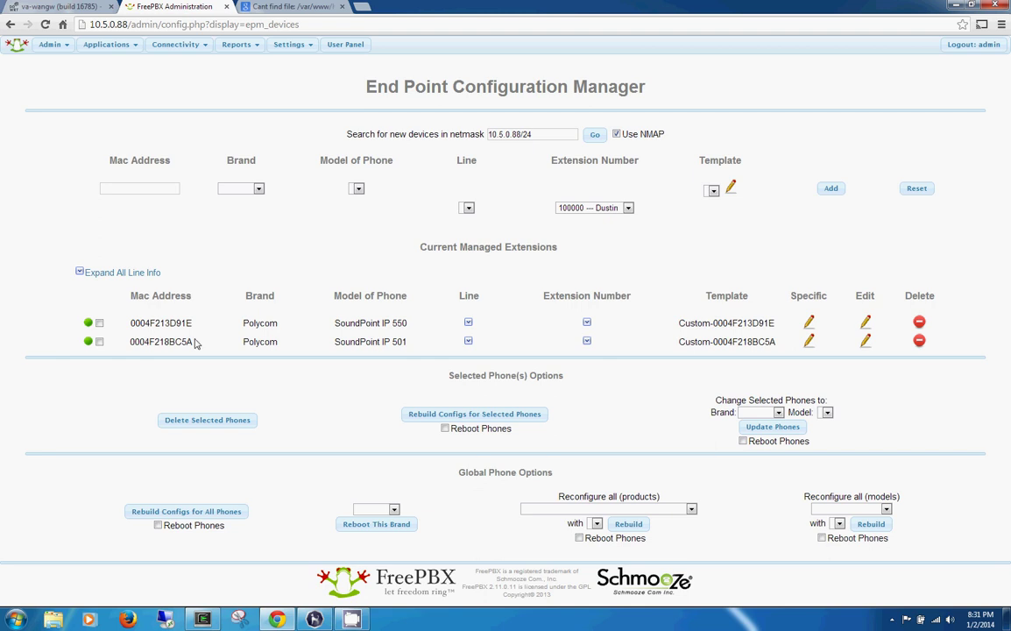
{"action": "left_click_drag", "start_coordinate": [138, 322], "coordinate": [605, 326]}
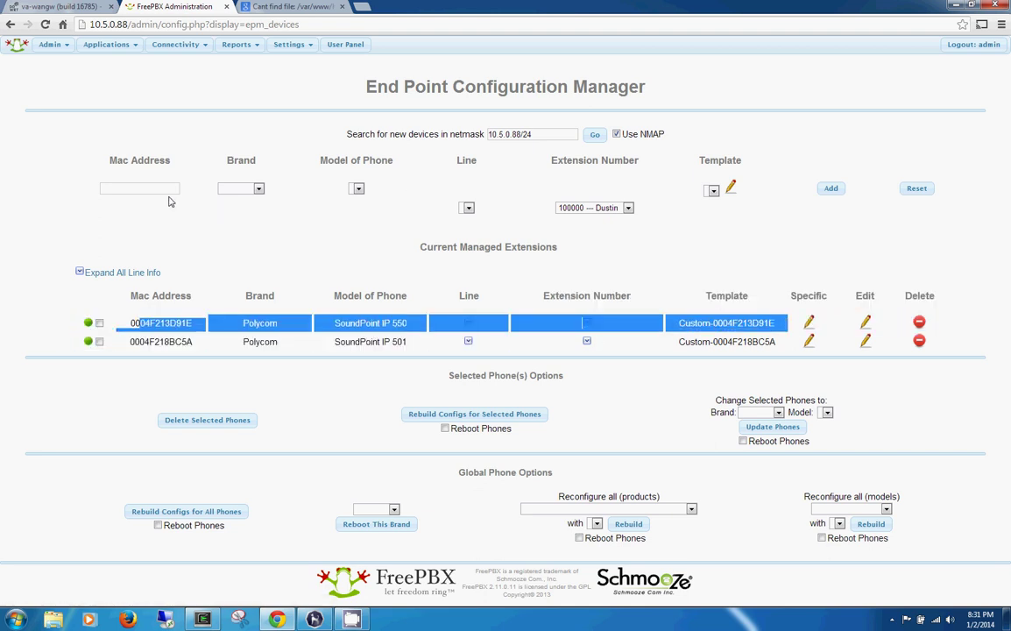
{"action": "left_click", "coordinate": [248, 188]}
{"action": "left_click", "coordinate": [290, 188]}
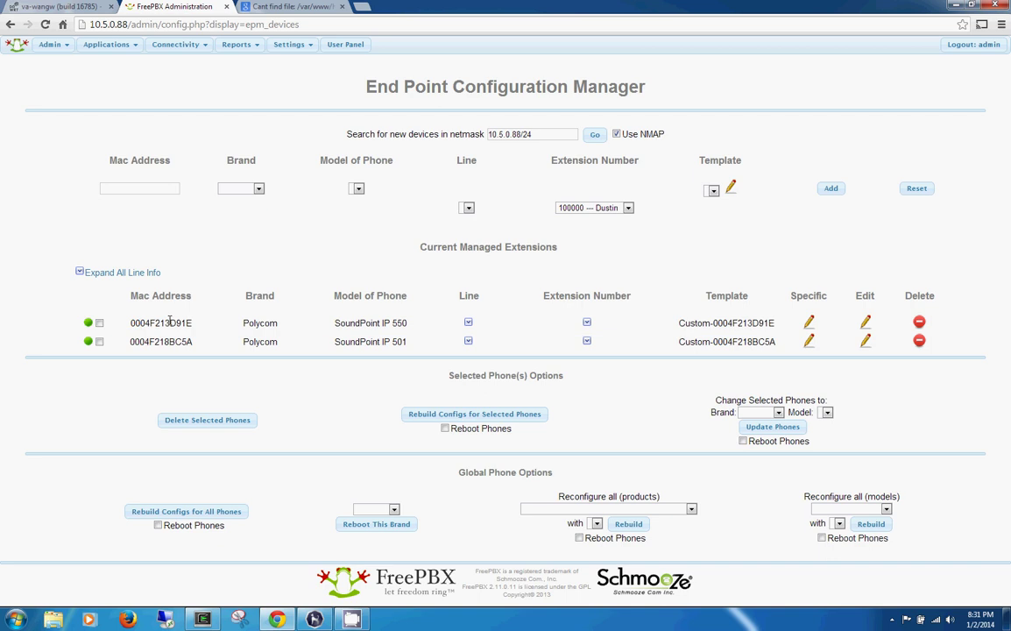
{"action": "triple_click", "coordinate": [169, 322]}
{"action": "left_click", "coordinate": [235, 282]}
{"action": "left_click", "coordinate": [79, 271]}
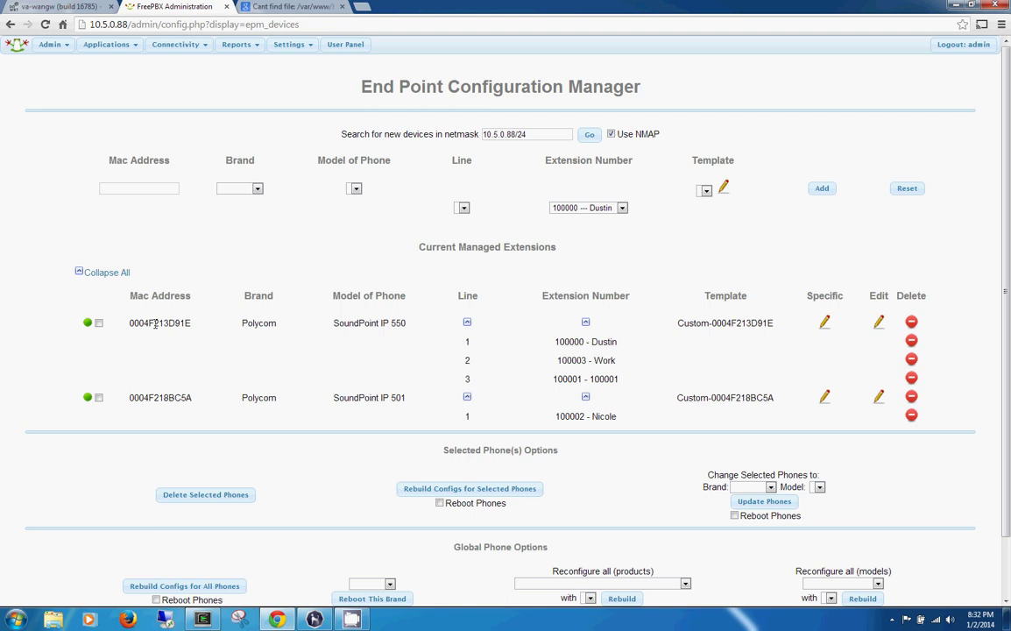
{"action": "left_click_drag", "start_coordinate": [277, 323], "coordinate": [246, 323]}
Fill in the new device entry with brand Polycom, model SoundPoint IP 501 and line 1.
{"action": "left_click", "coordinate": [175, 187]}
{"action": "left_click", "coordinate": [245, 189]}
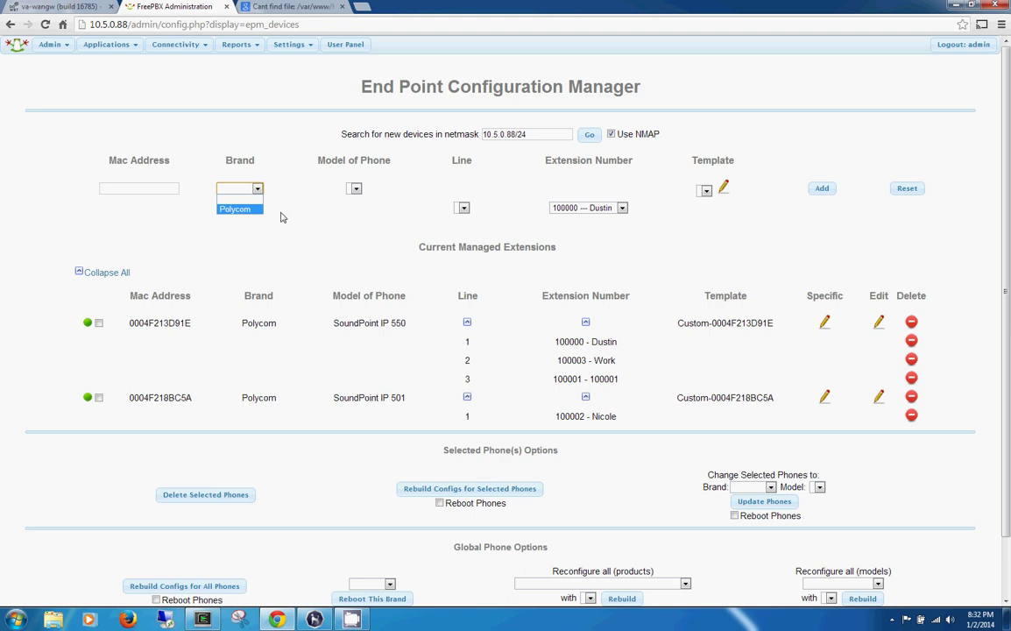
{"action": "left_click", "coordinate": [236, 207]}
{"action": "left_click", "coordinate": [363, 191]}
{"action": "left_click", "coordinate": [350, 209]}
{"action": "left_click", "coordinate": [469, 208]}
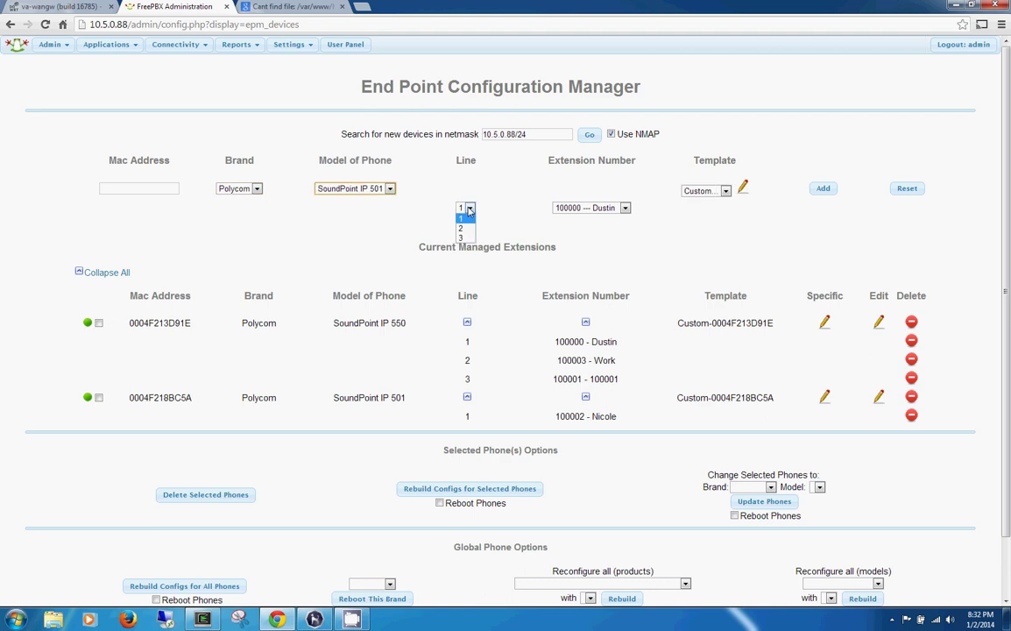
{"action": "left_click", "coordinate": [462, 219]}
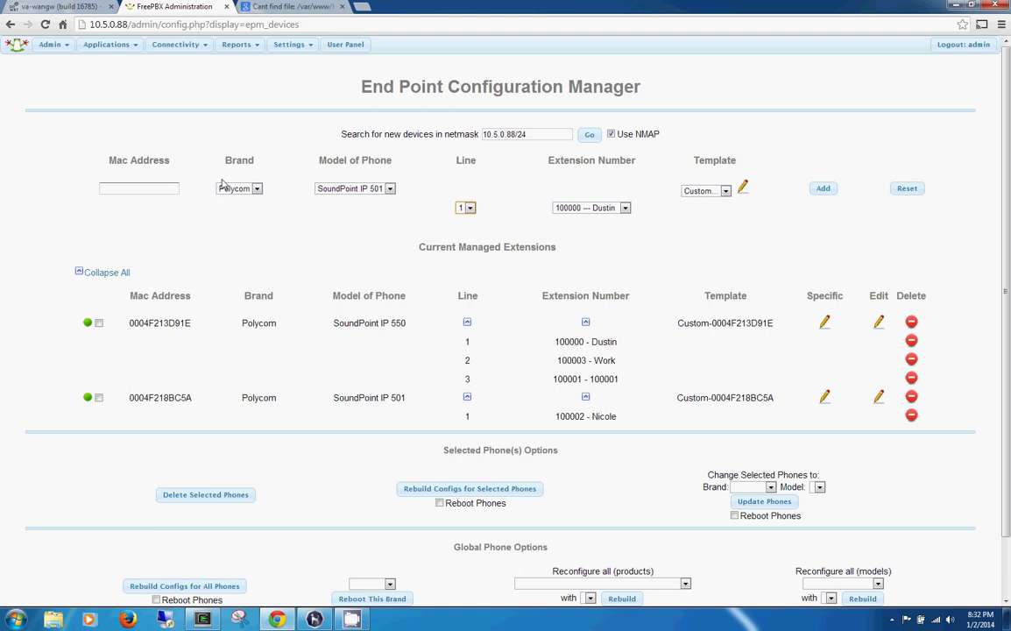
Edit the managed SoundPoint IP 550, add line 4 with extension 100002, and save the phone.
{"action": "left_click", "coordinate": [879, 322]}
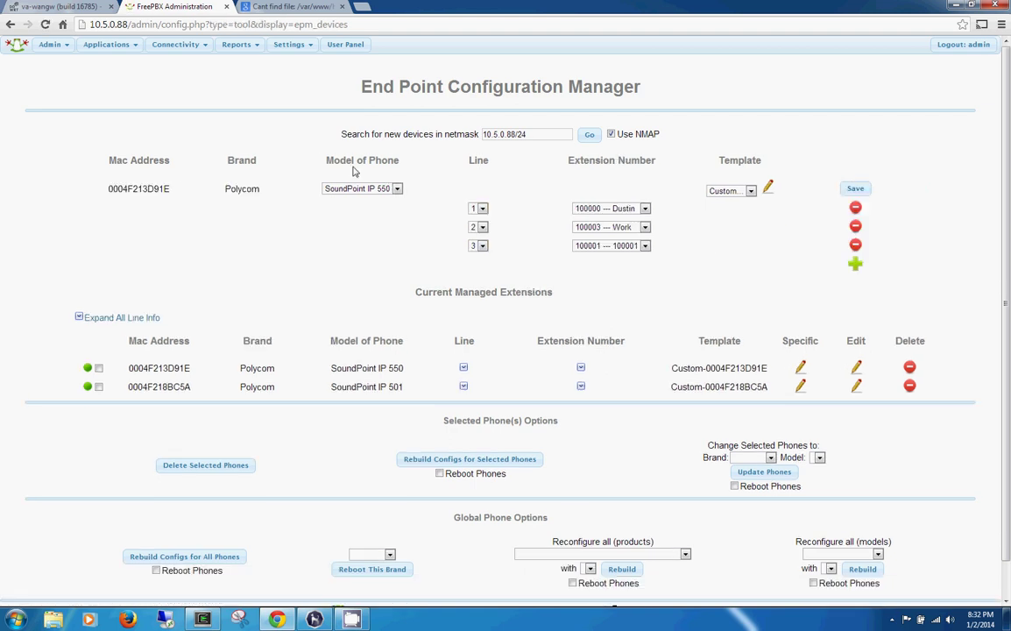
{"action": "left_click", "coordinate": [855, 263]}
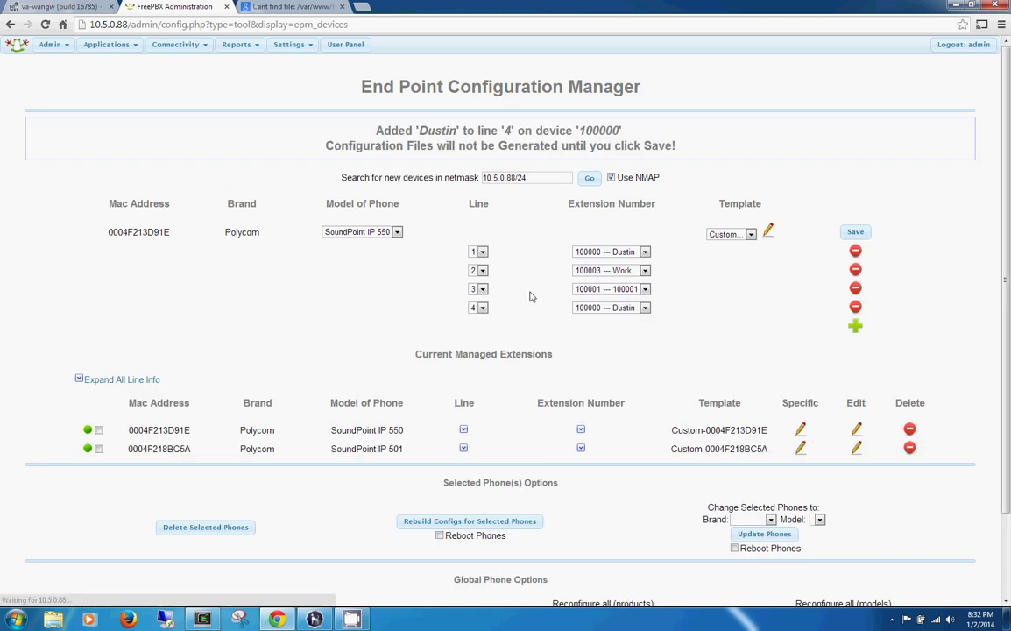
{"action": "left_click", "coordinate": [482, 307]}
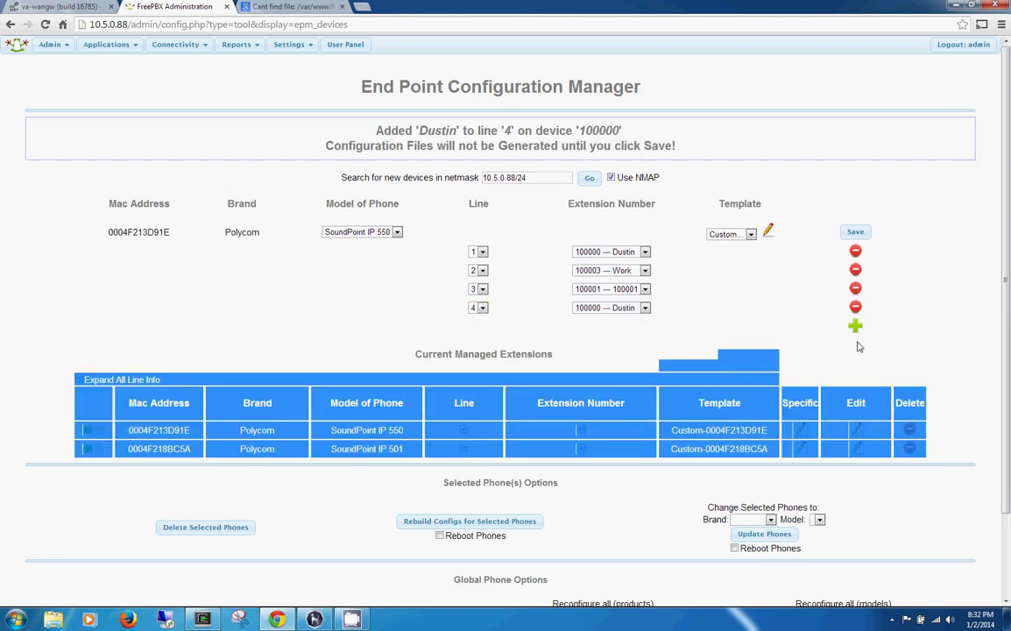
{"action": "left_click", "coordinate": [638, 308]}
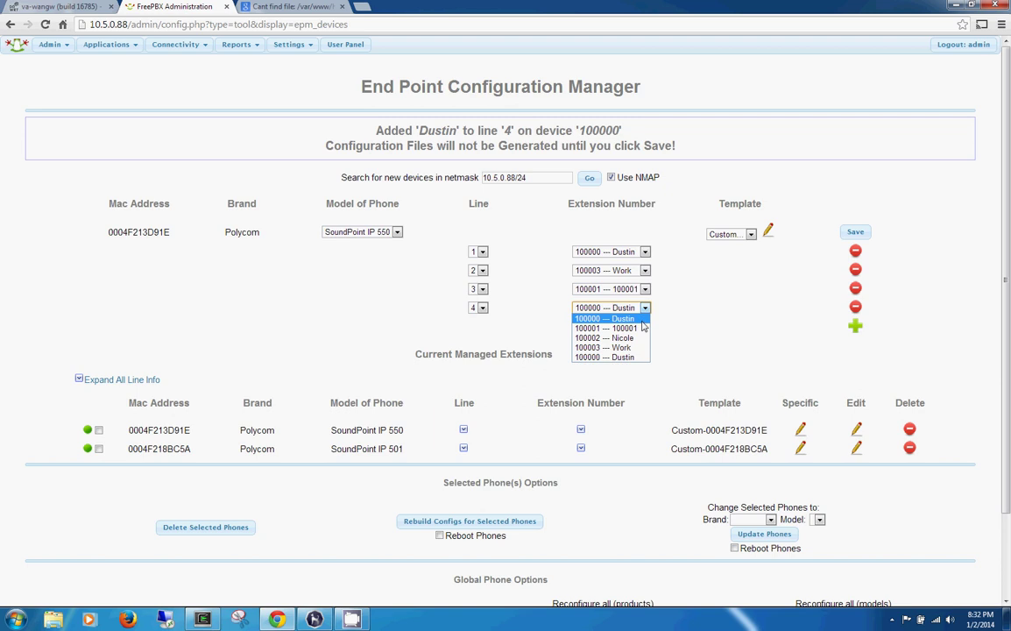
{"action": "left_click", "coordinate": [604, 338]}
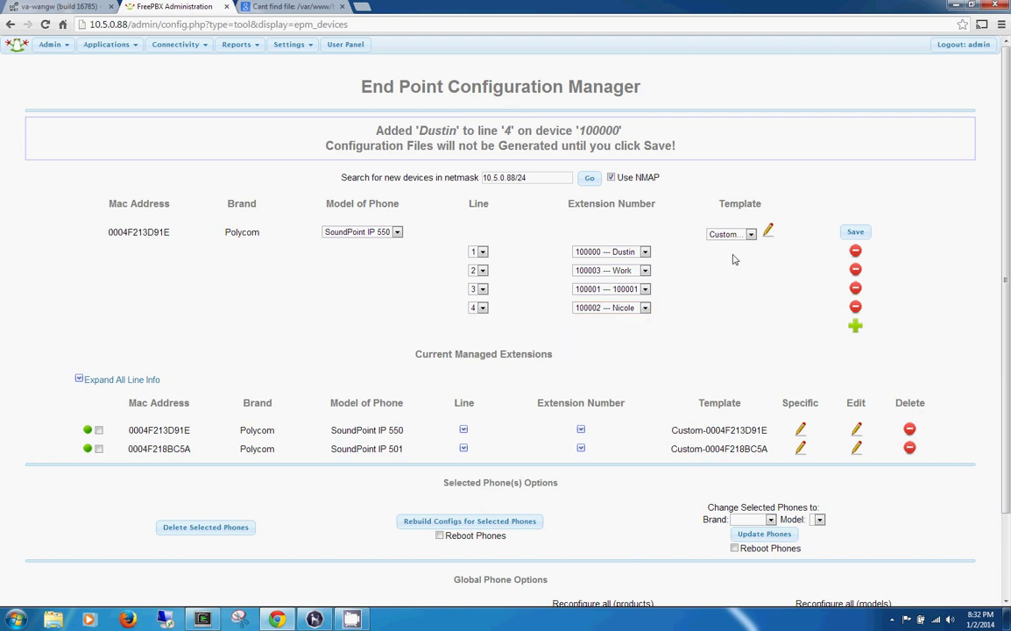
{"action": "left_click", "coordinate": [847, 232]}
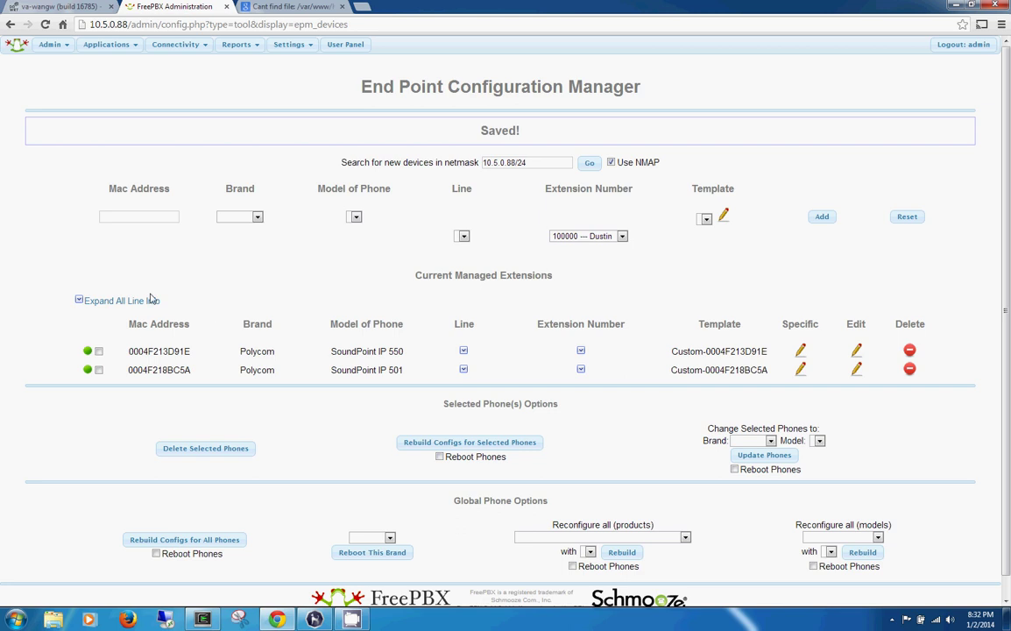
Rebuild the configuration files for only the SoundPoint IP 550, without rebooting it.
{"action": "left_click", "coordinate": [98, 351]}
{"action": "left_click", "coordinate": [464, 443]}
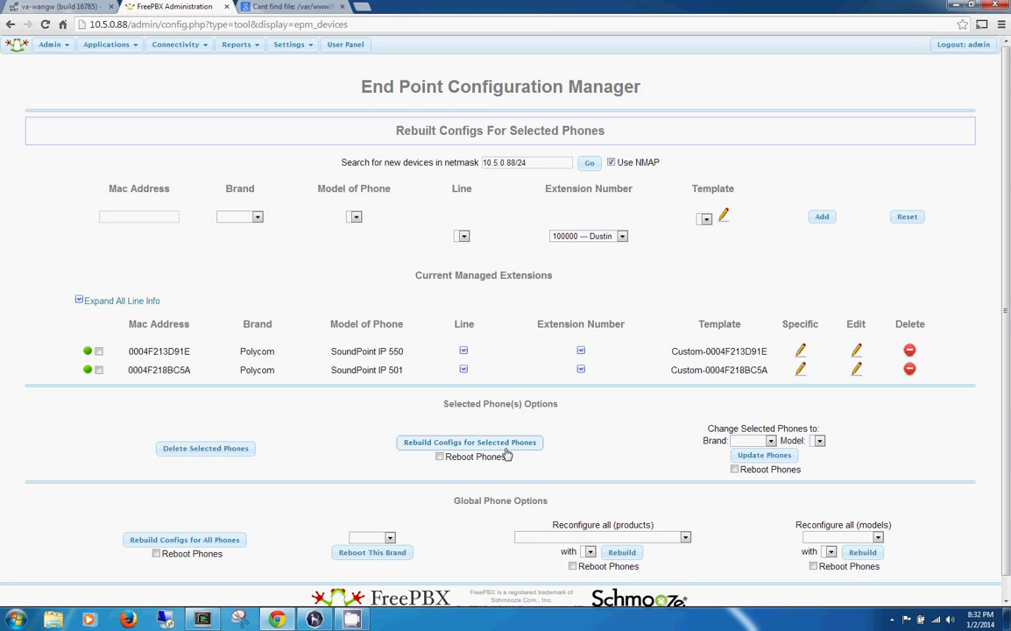
Open the SoundPoint IP 550 for editing and compare its line assignments with the extension assigned to the SoundPoint IP 501.
{"action": "left_click", "coordinate": [857, 369]}
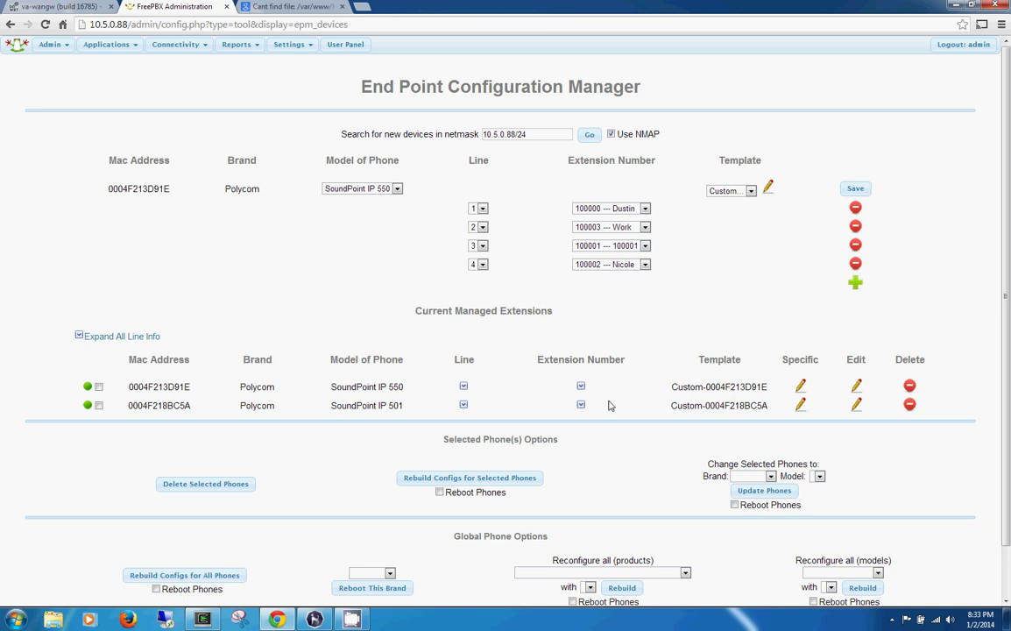
{"action": "left_click", "coordinate": [581, 405]}
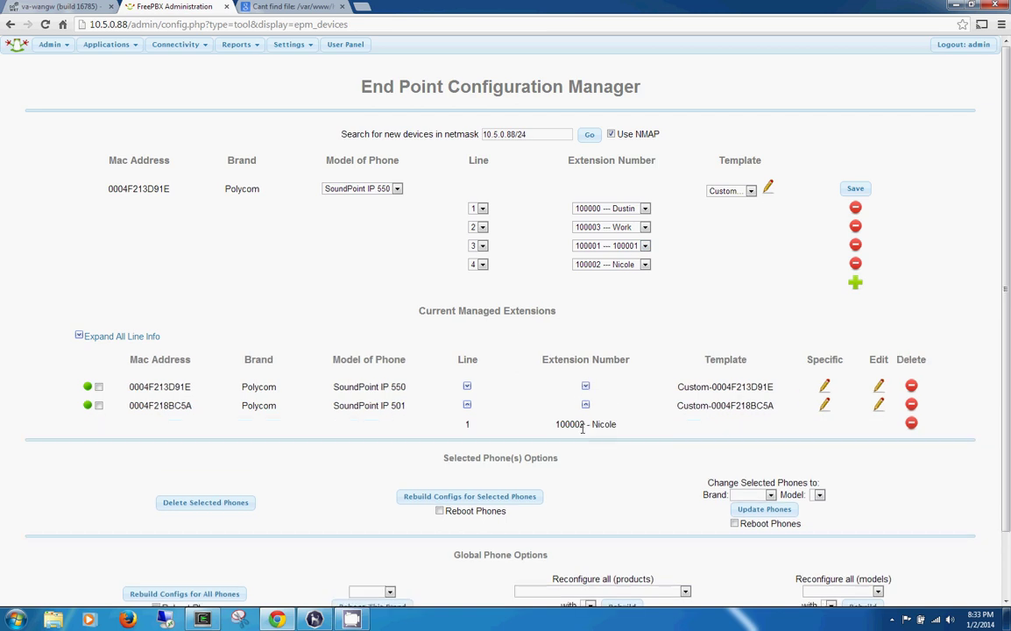
{"action": "left_click_drag", "start_coordinate": [570, 424], "coordinate": [615, 425]}
{"action": "scroll", "coordinate": [359, 465], "scroll_direction": "down", "scroll_amount": 2}
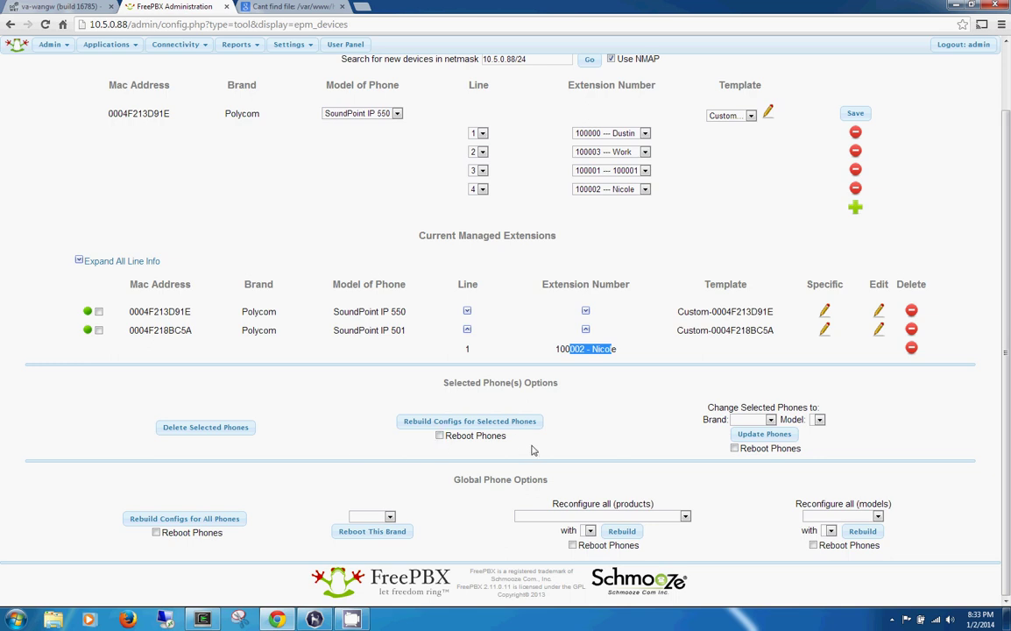
{"action": "scroll", "coordinate": [560, 425], "scroll_direction": "up", "scroll_amount": 2}
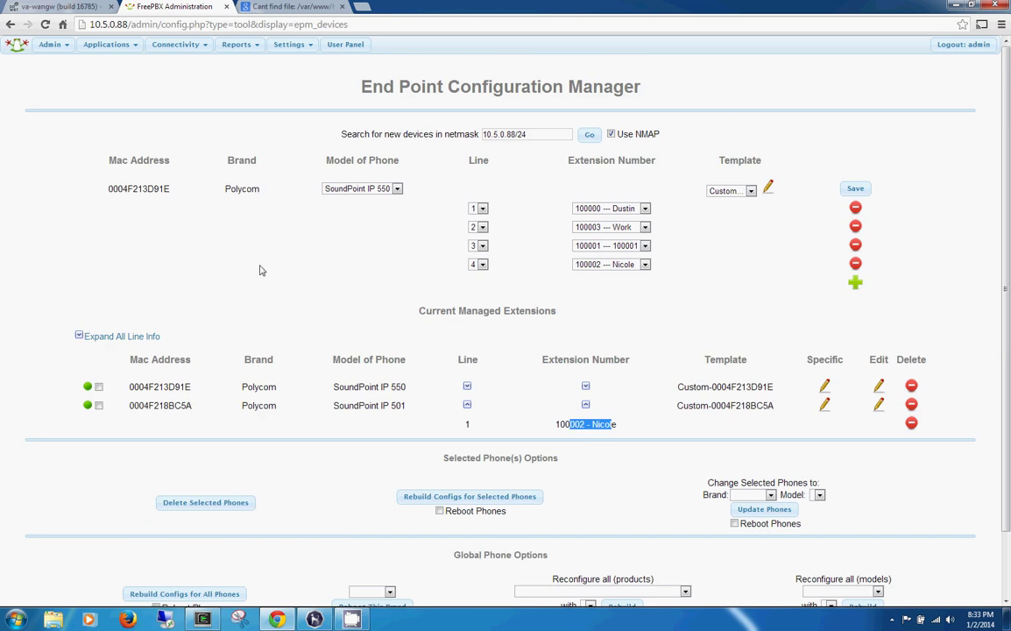
{"action": "triple_click", "coordinate": [309, 251]}
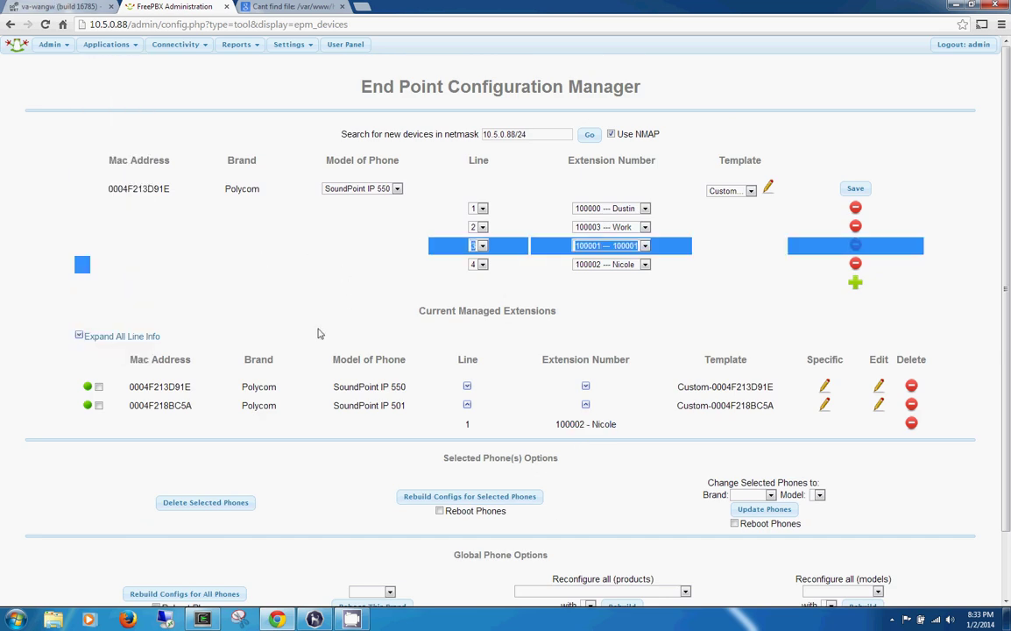
{"action": "left_click", "coordinate": [512, 306]}
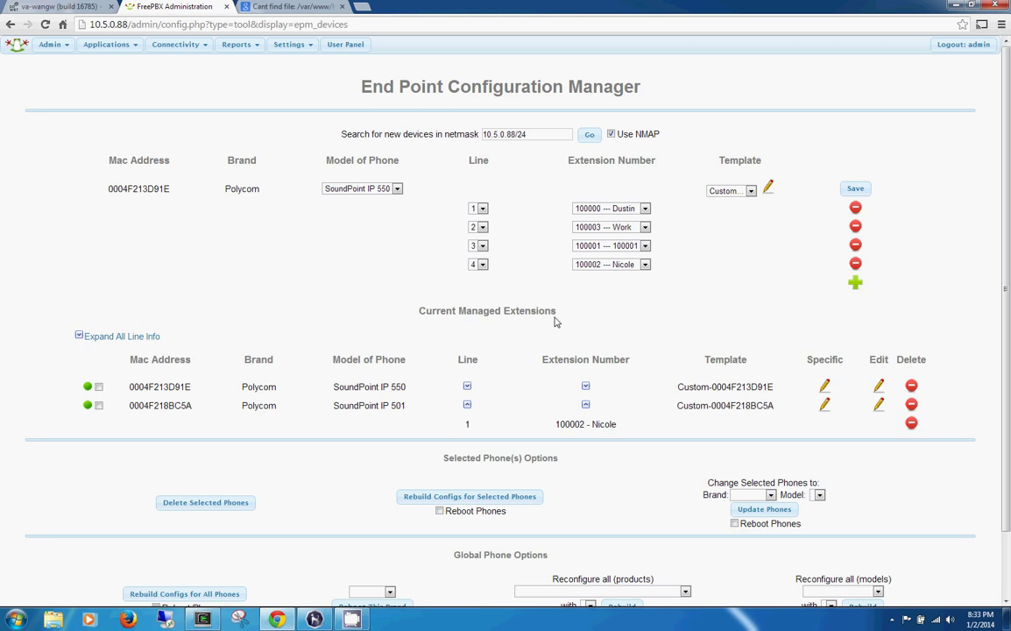
{"action": "left_click", "coordinate": [50, 44]}
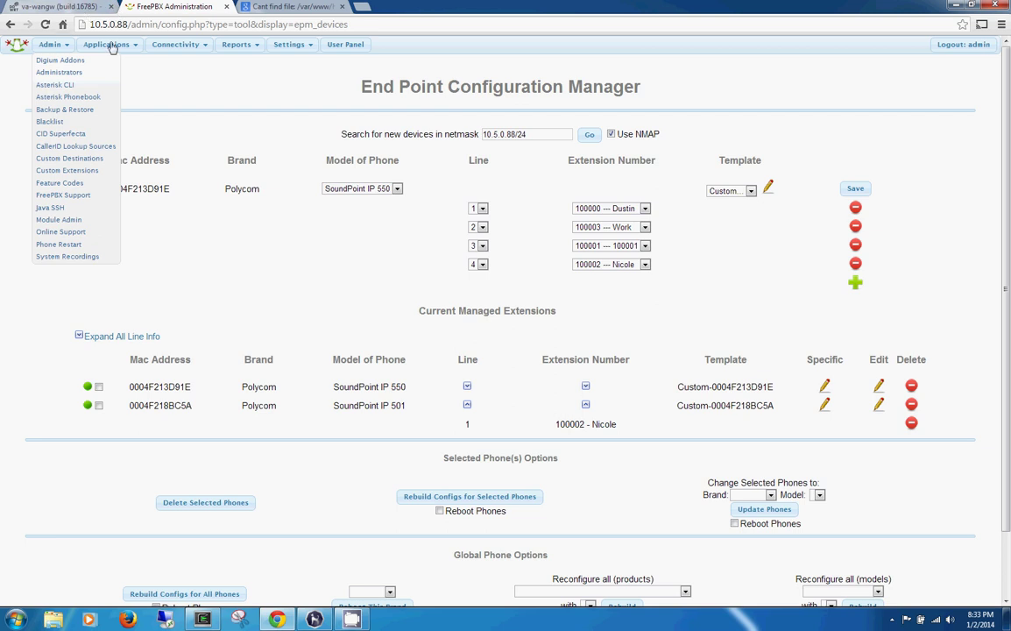
{"action": "mouse_move", "coordinate": [175, 44]}
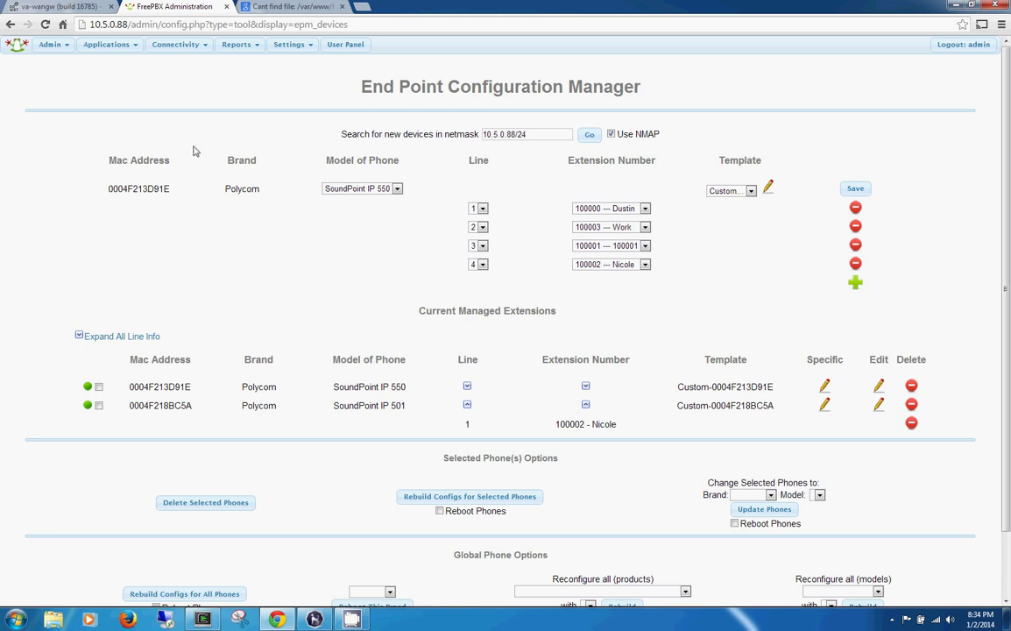
{"action": "left_click", "coordinate": [176, 44]}
On the router's Services page, examine the server address given for DHCP option 66 in the additional DNSMasq options.
{"action": "left_click", "coordinate": [48, 8]}
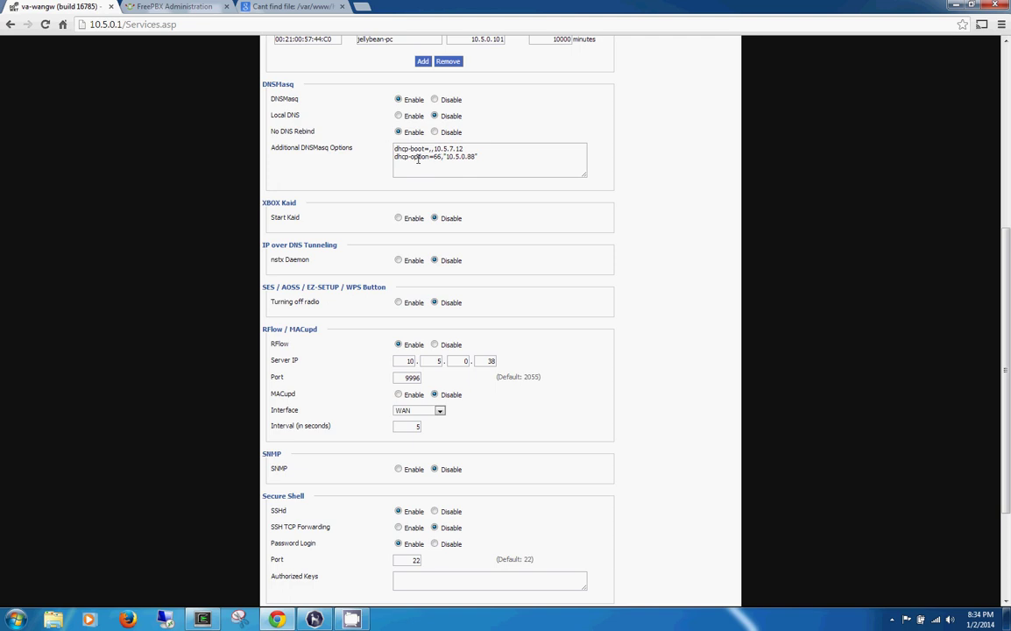
{"action": "left_click_drag", "start_coordinate": [395, 156], "coordinate": [481, 160]}
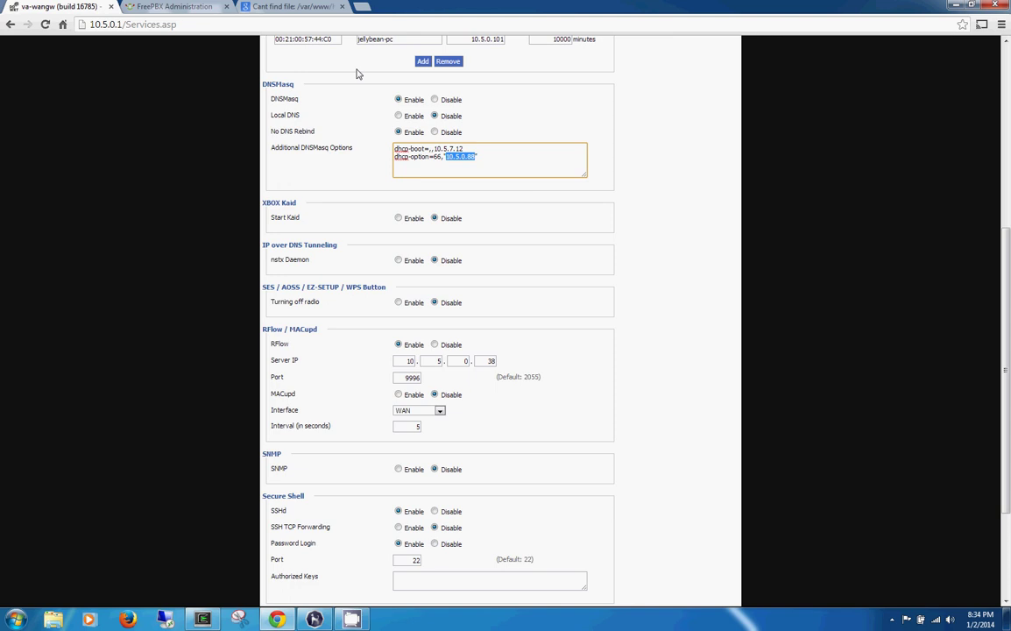
Return to the FreePBX endpoint list and examine the MAC address and custom template name of the managed SoundPoint IP 550.
{"action": "left_click", "coordinate": [171, 7]}
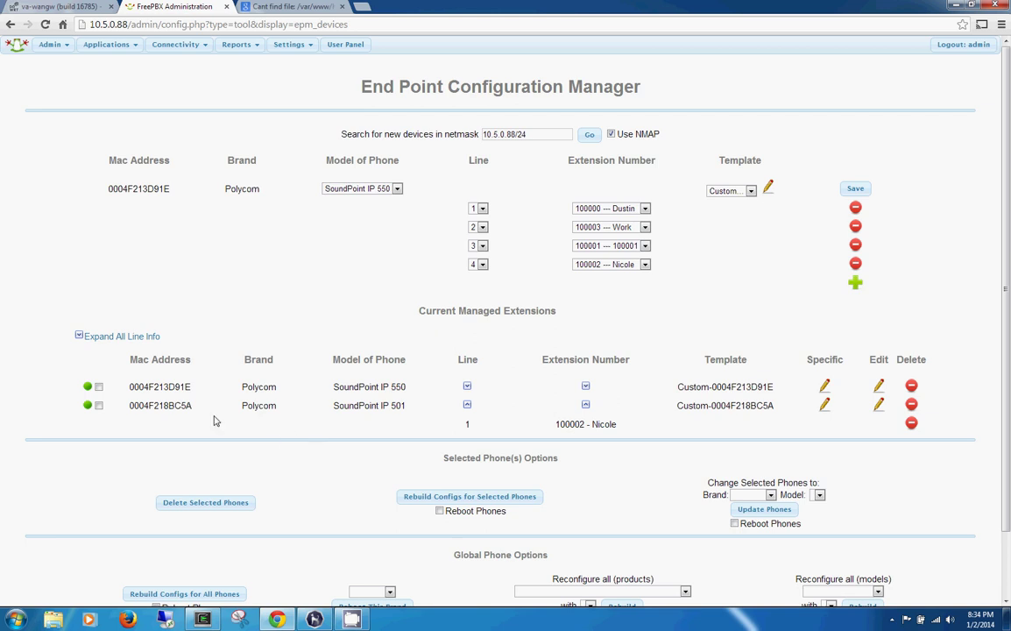
{"action": "left_click_drag", "start_coordinate": [133, 386], "coordinate": [190, 390]}
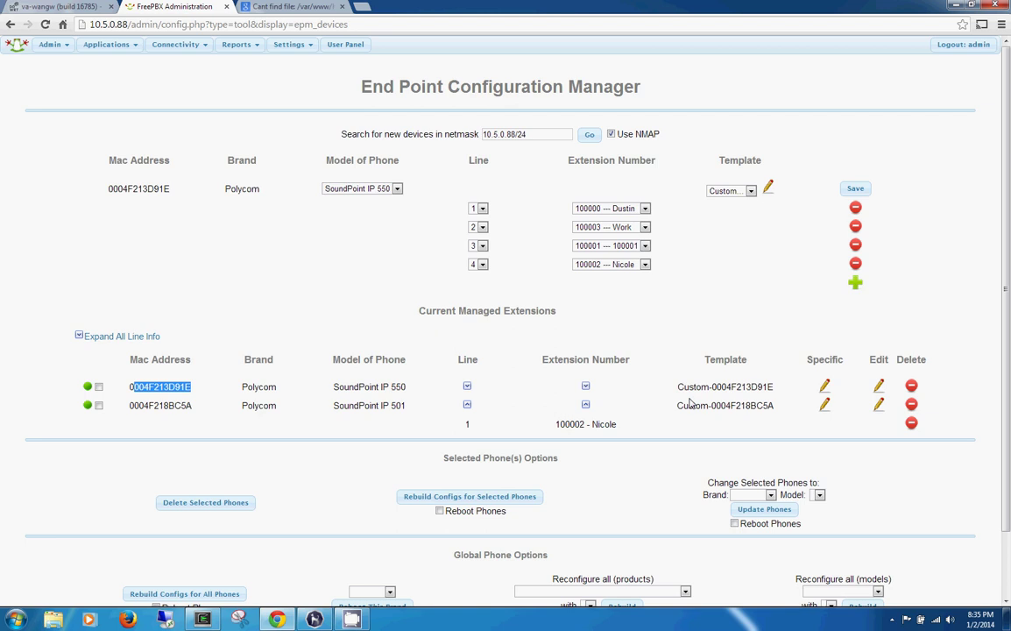
{"action": "left_click_drag", "start_coordinate": [680, 386], "coordinate": [751, 394]}
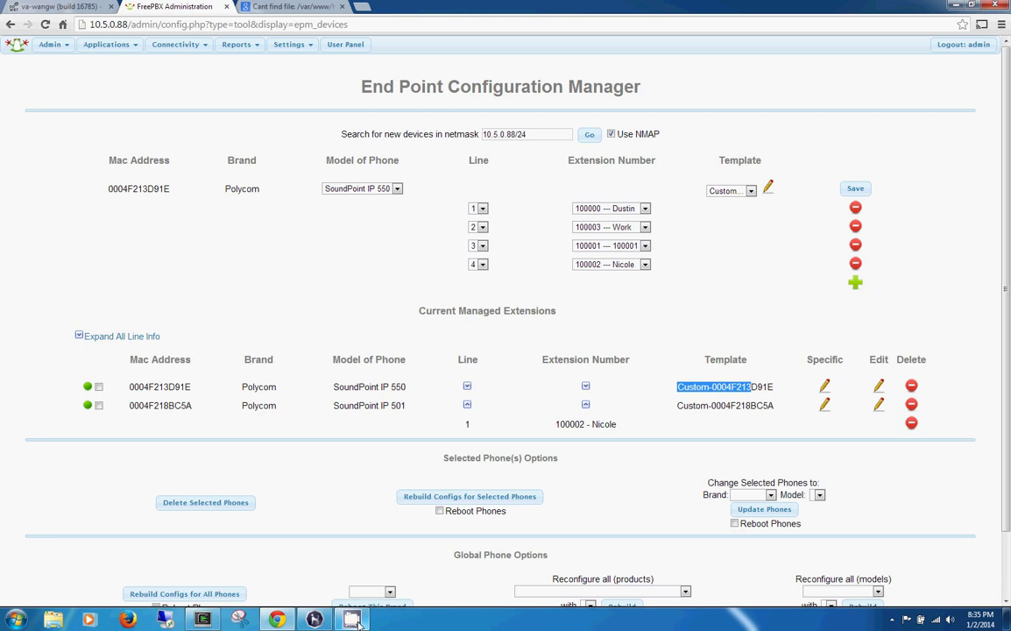
{"action": "mouse_move", "coordinate": [357, 623]}
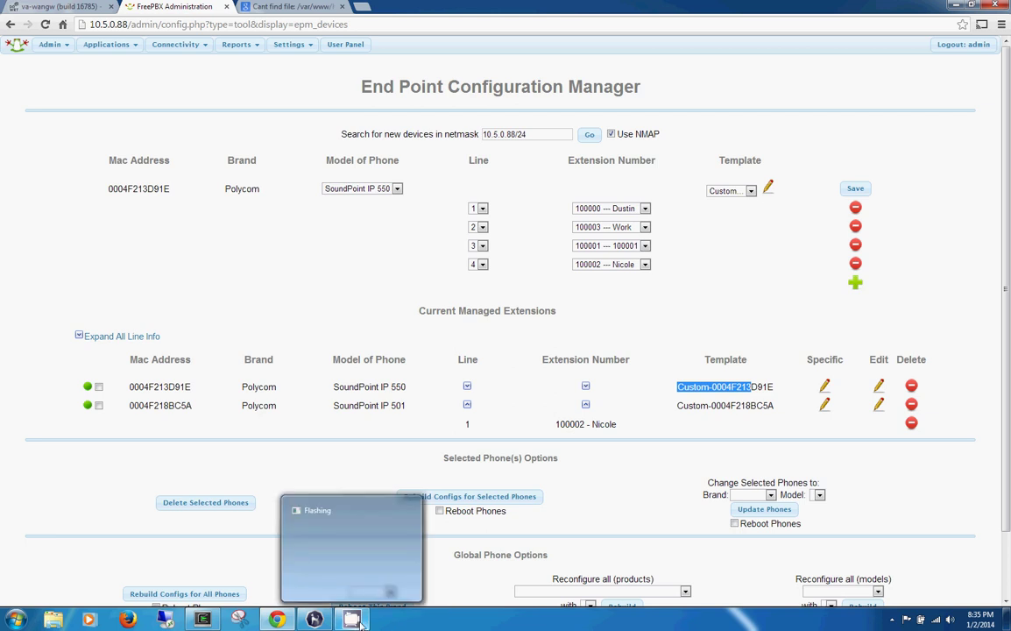
{"action": "right_click", "coordinate": [351, 622]}
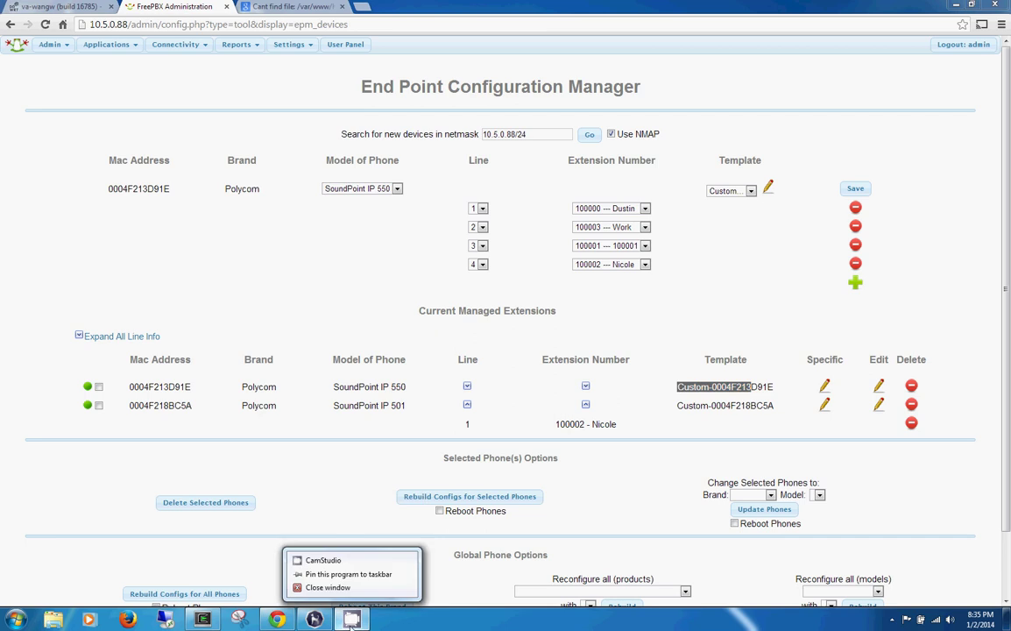
{"action": "left_click", "coordinate": [893, 620]}
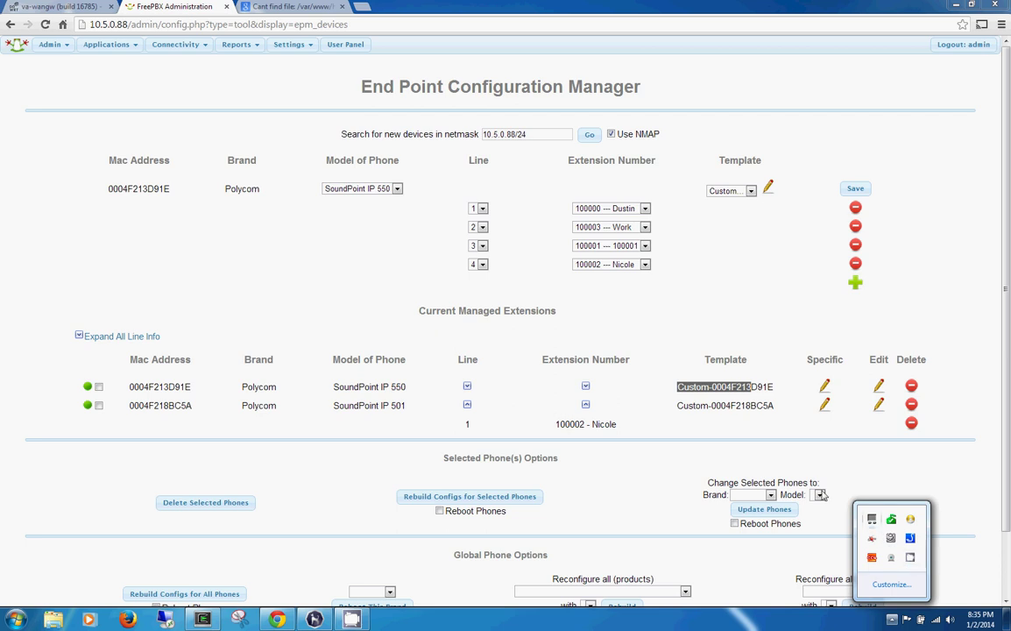
{"action": "right_click", "coordinate": [911, 558]}
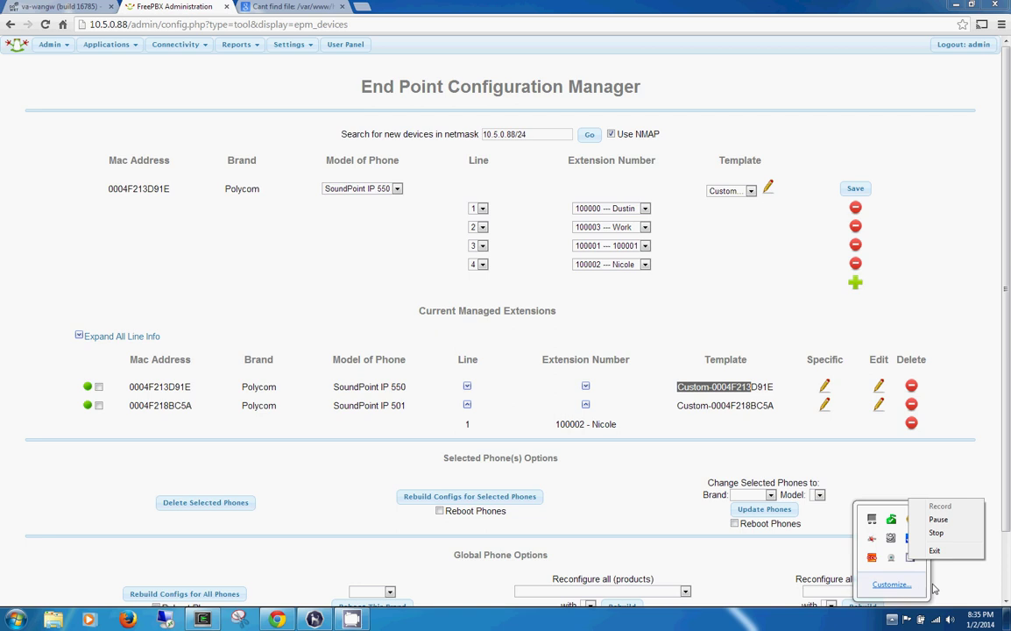
{"action": "left_click", "coordinate": [912, 559]}
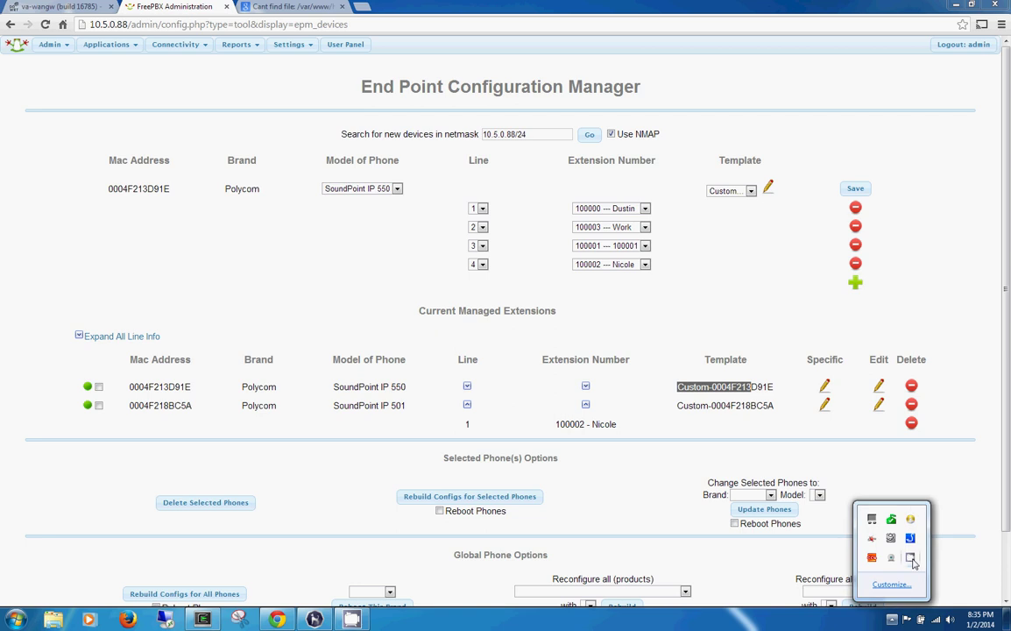